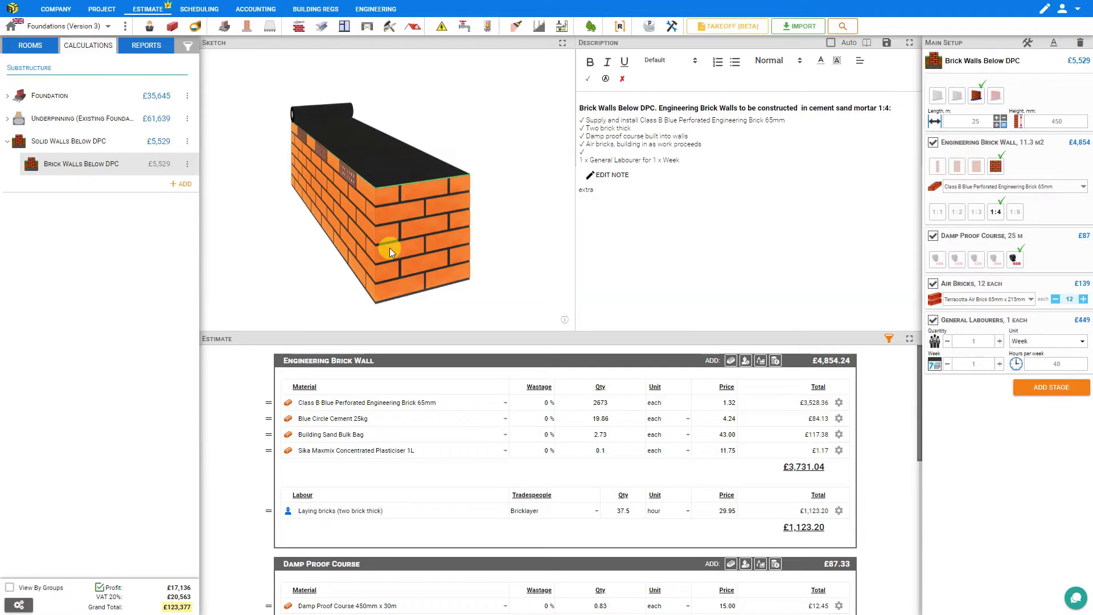
Create a Cavity Walls Below DPC module from the Below DPC toolbar list
click(248, 29)
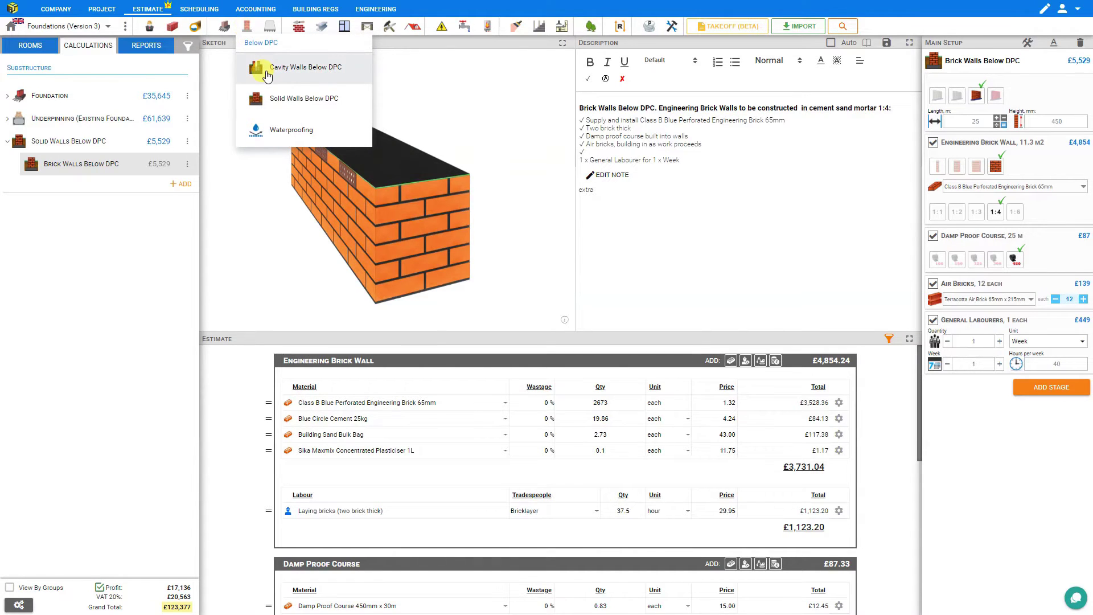
click(268, 74)
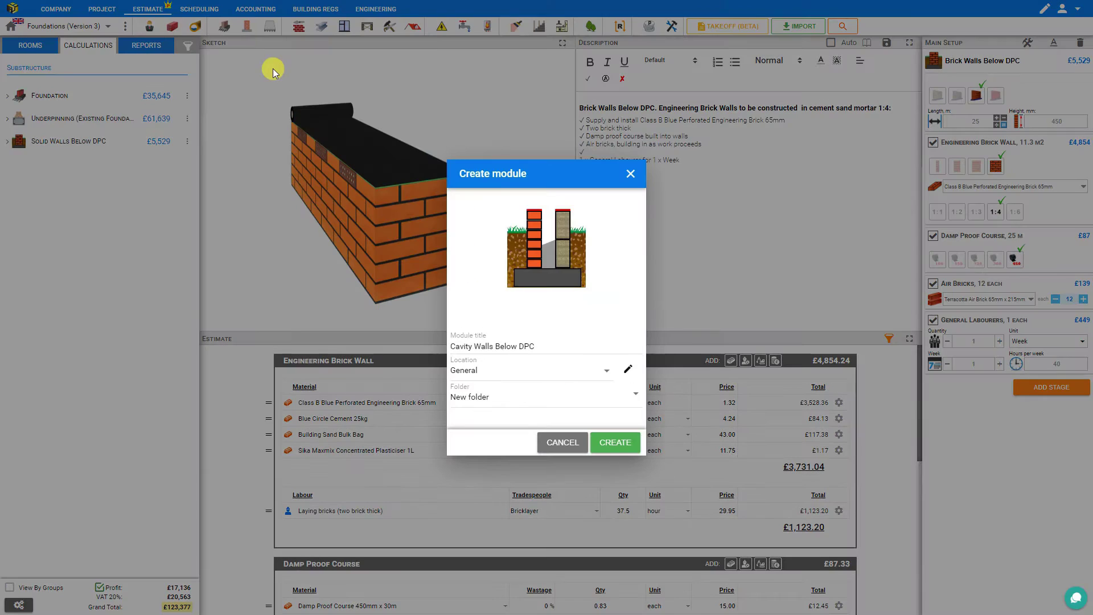
click(618, 443)
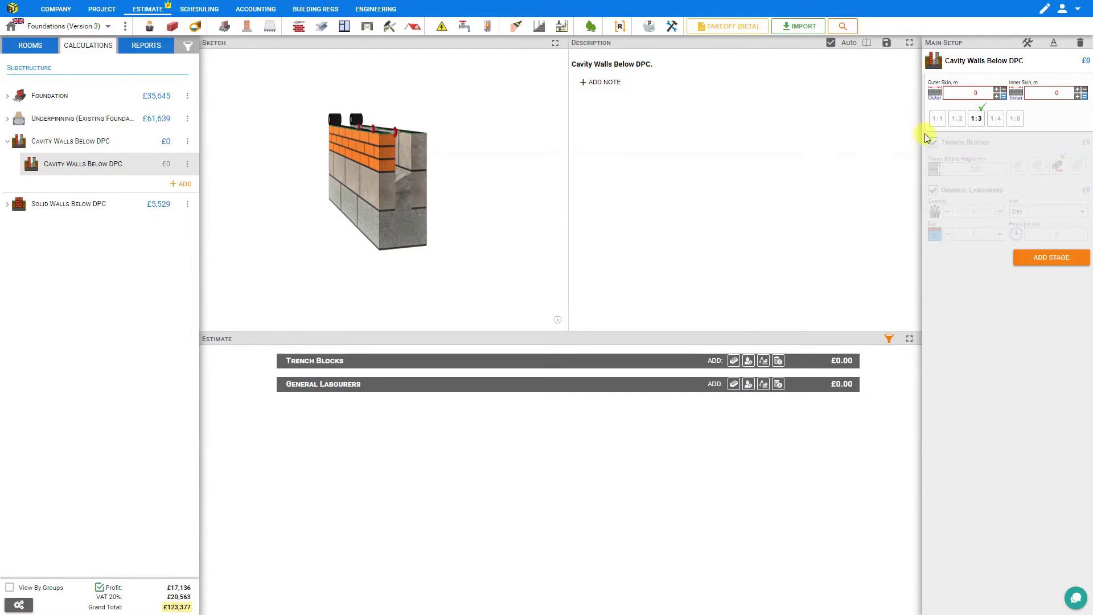
Enter Outer Skin 25 and Inner Skin 24 with 1:4 cement sand mortar, totalling £2,093
click(976, 92)
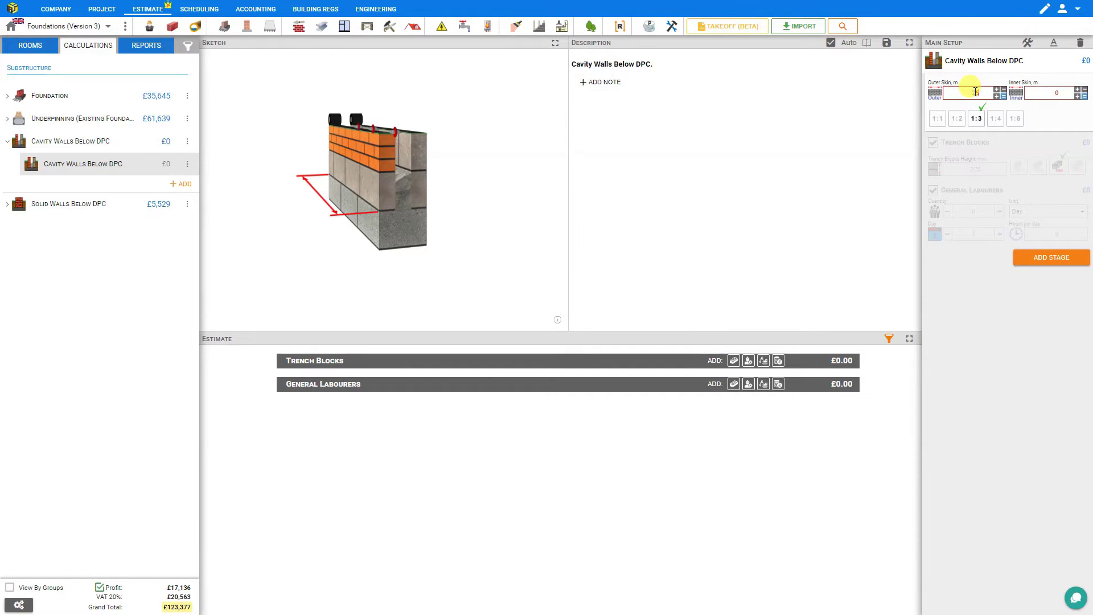
text(25)
click(1056, 92)
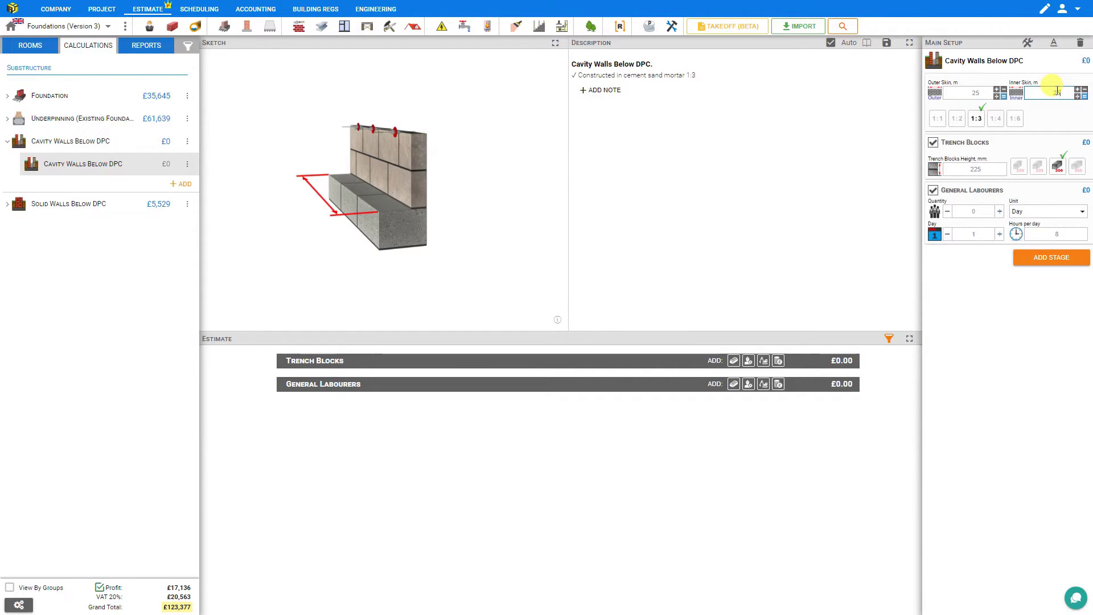
text(24)
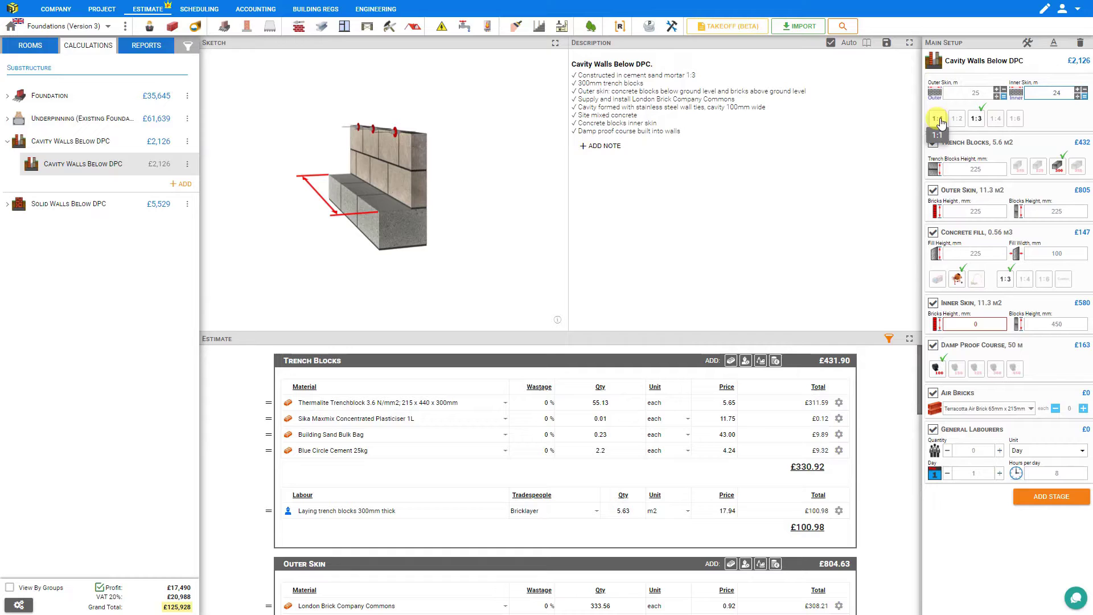
click(998, 120)
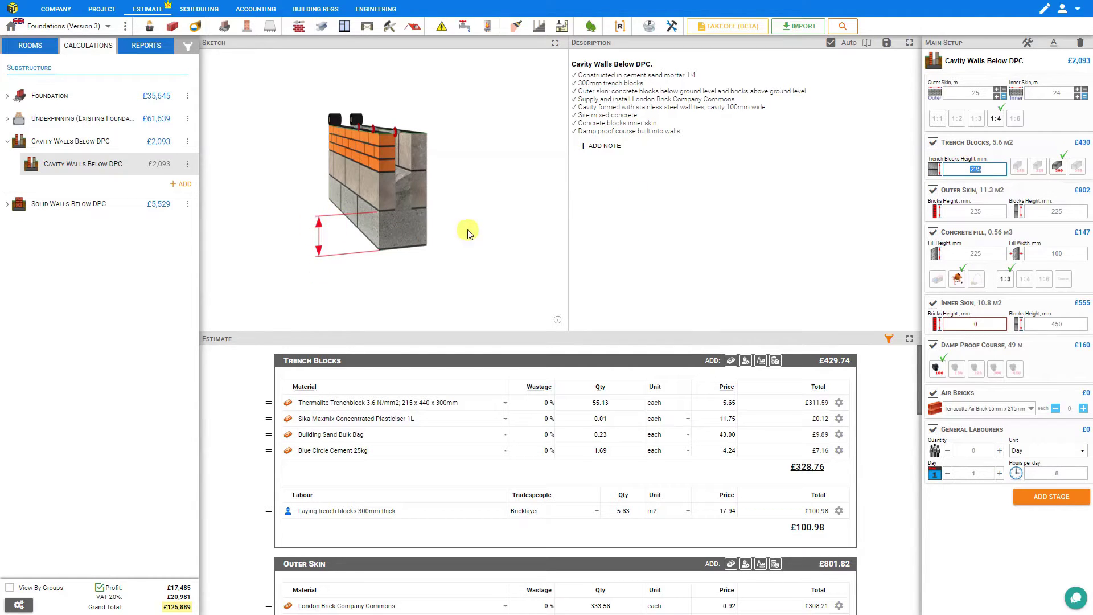
Try 255, 275 and 355mm trench blocks, then exclude the Trench Blocks stage entirely
click(1027, 171)
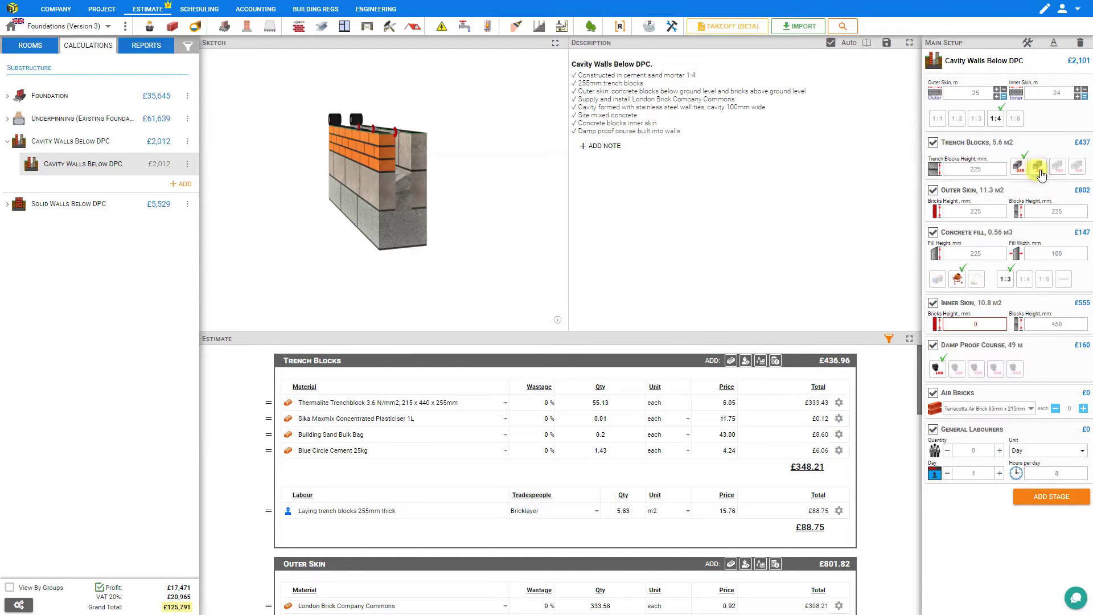
click(1040, 171)
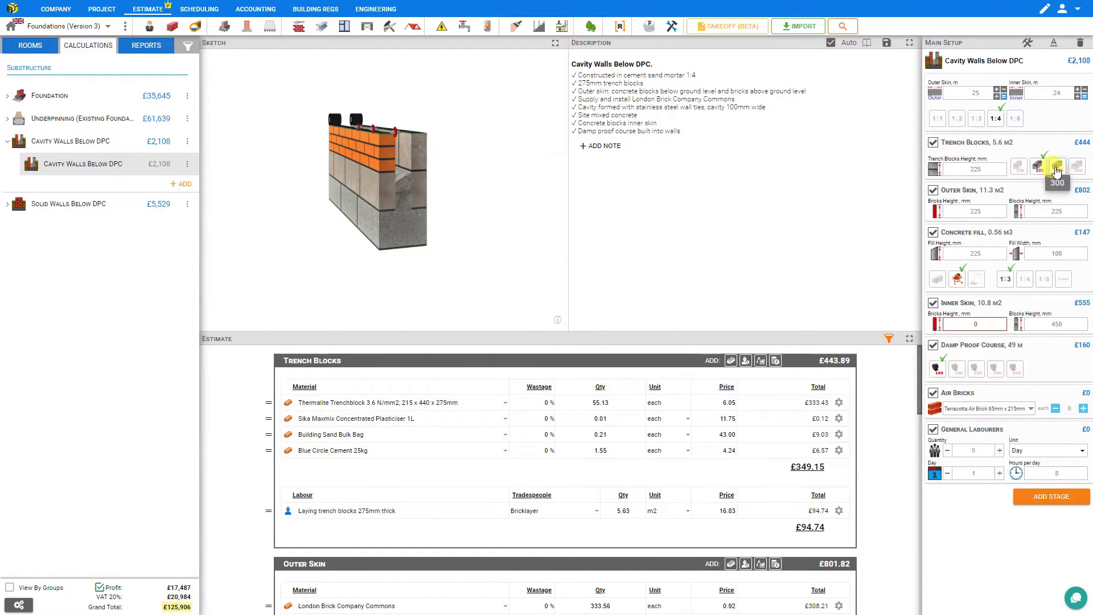
click(1056, 171)
click(1076, 168)
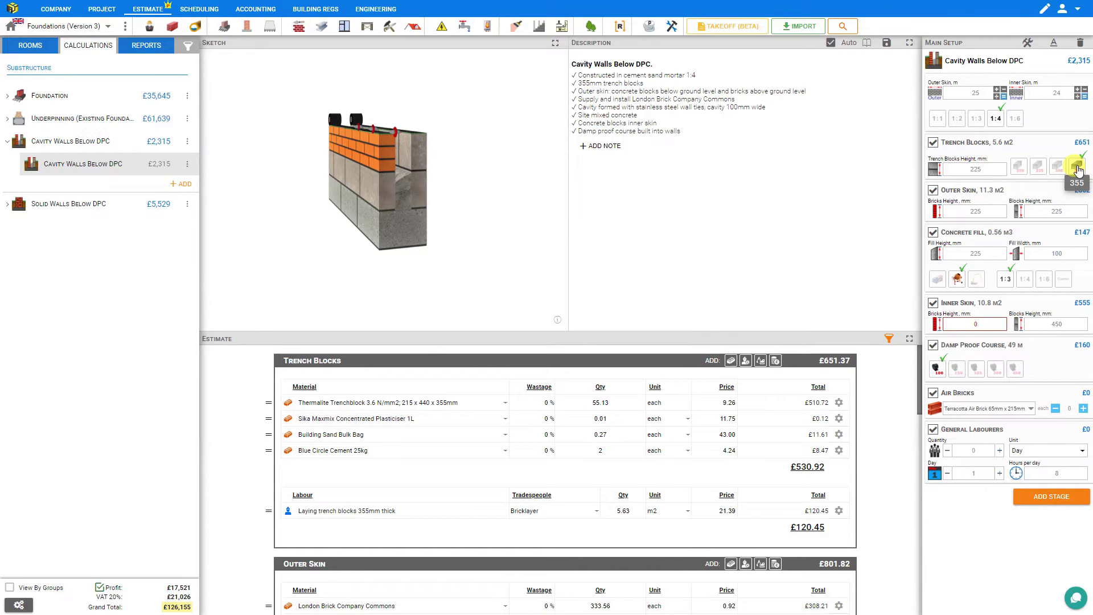
click(933, 143)
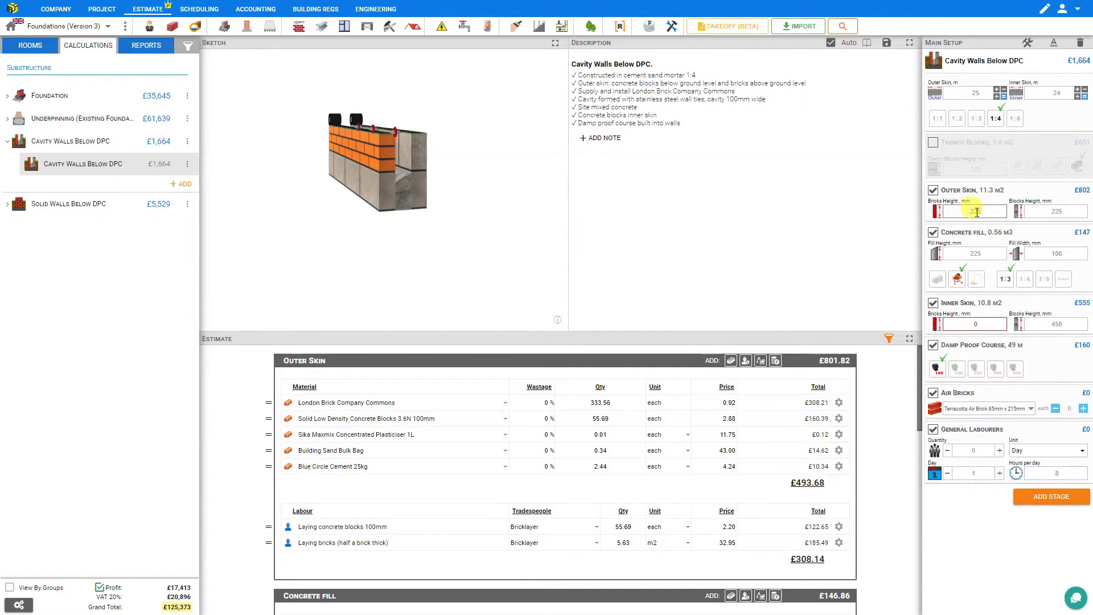
click(1072, 212)
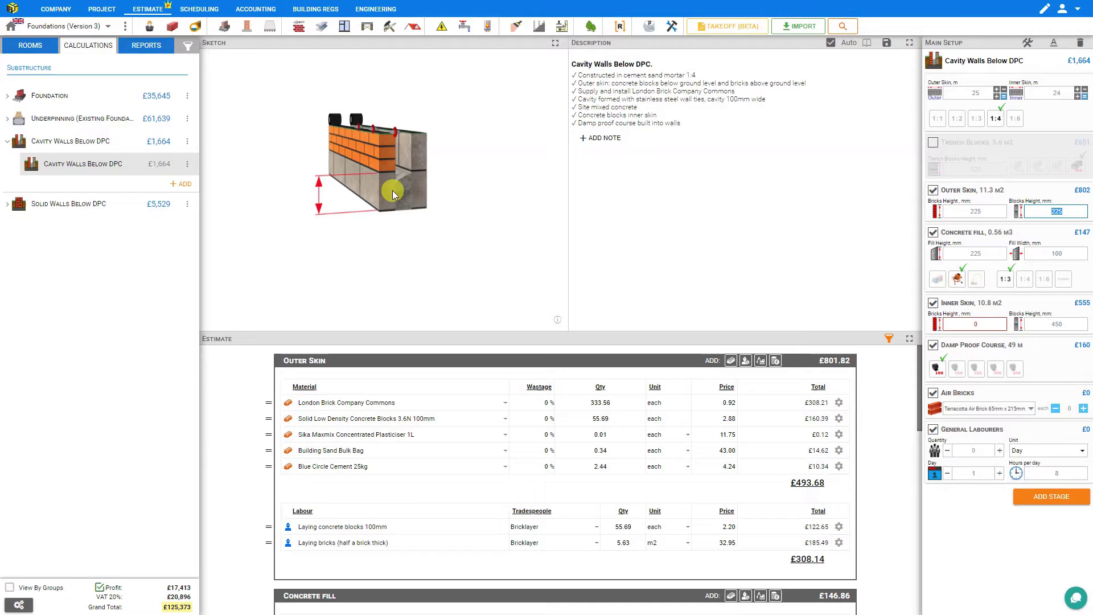
click(984, 210)
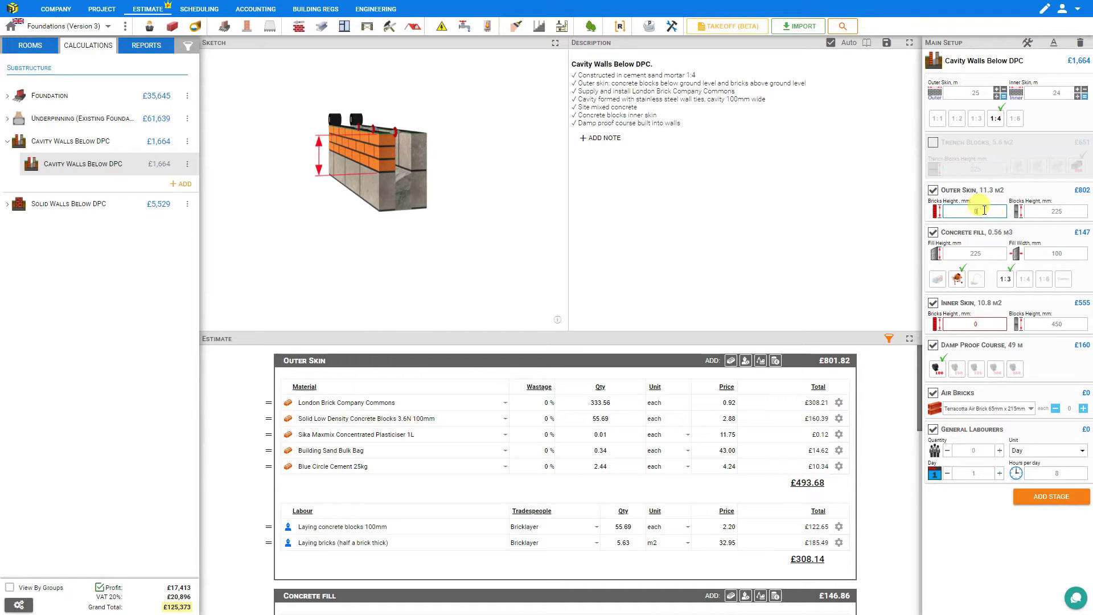
text(0)
click(1057, 211)
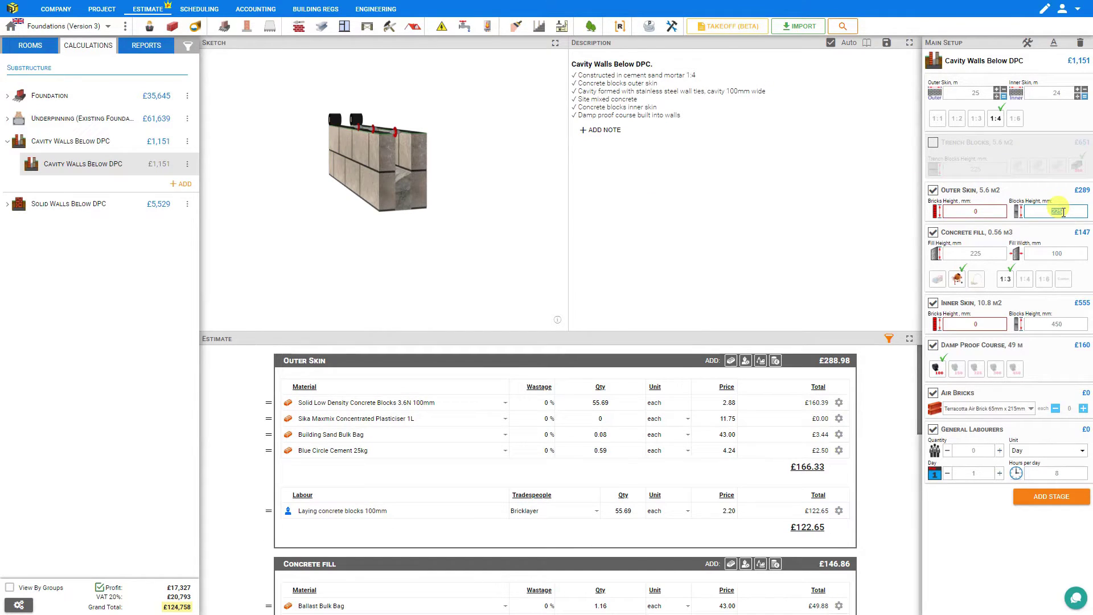
text(450)
key(Return)
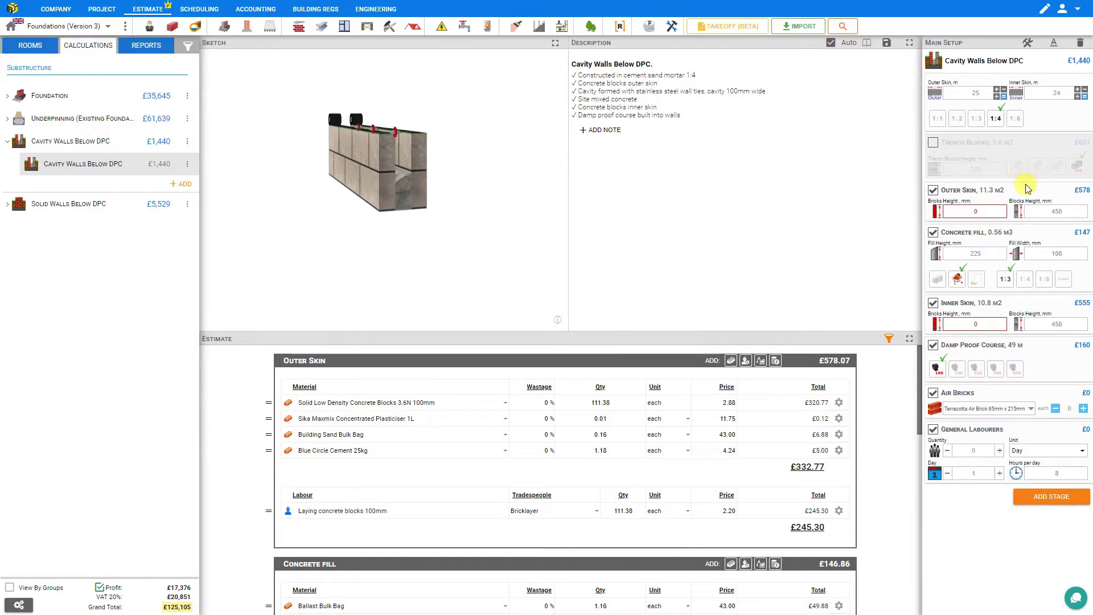
double_click(1056, 209)
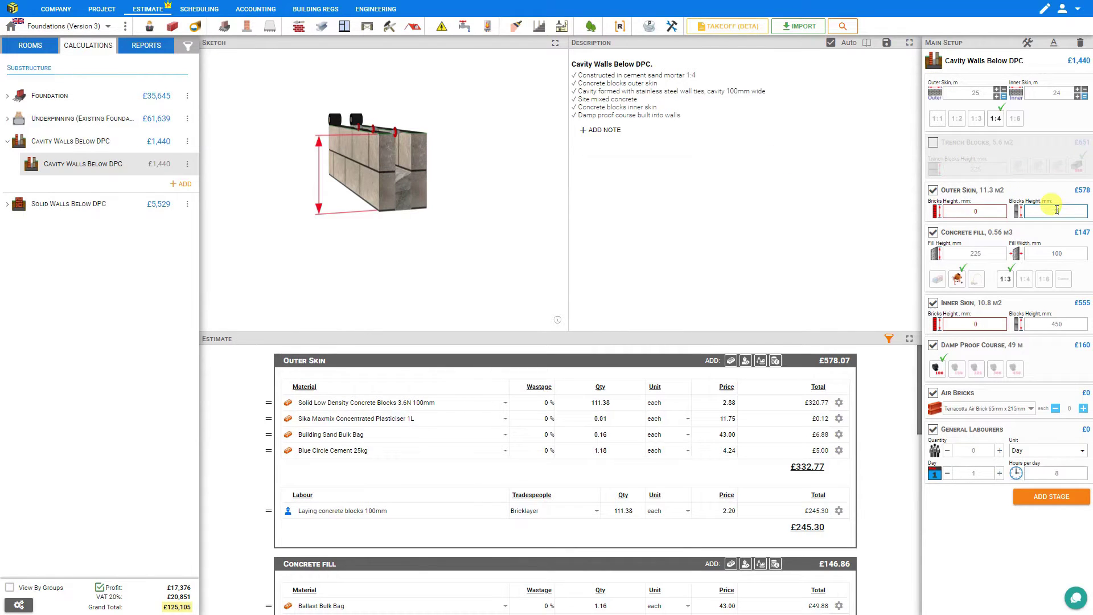
text(225)
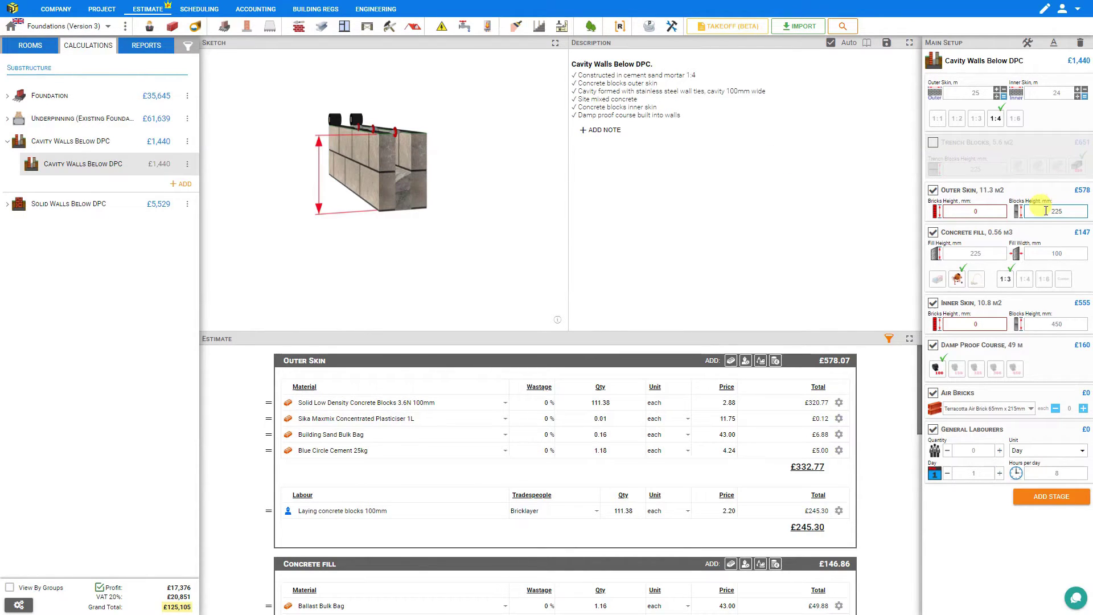
click(977, 212)
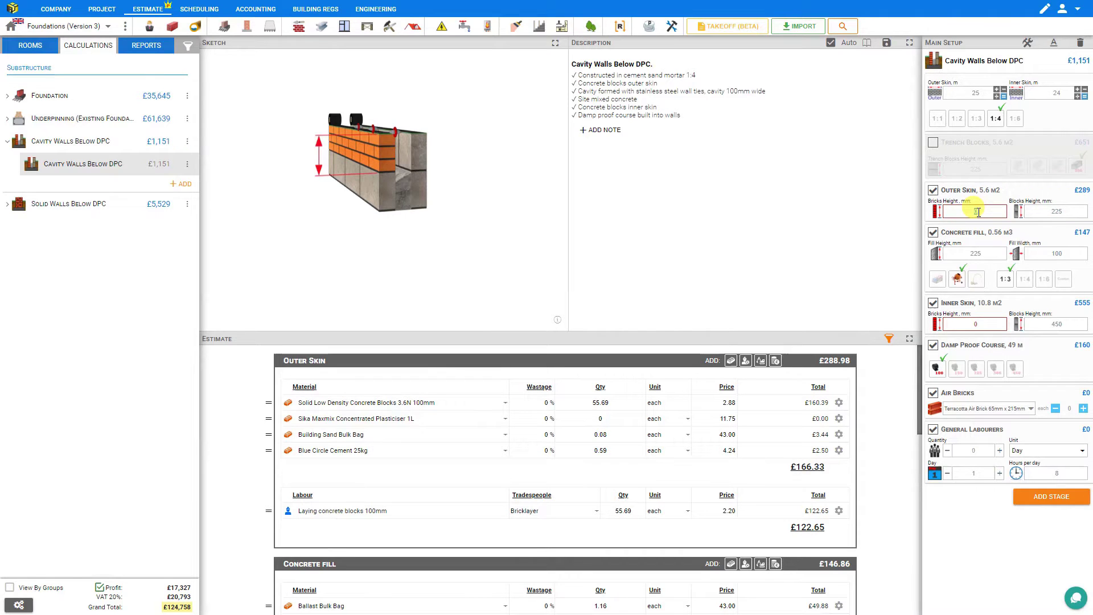
text(225)
click(529, 175)
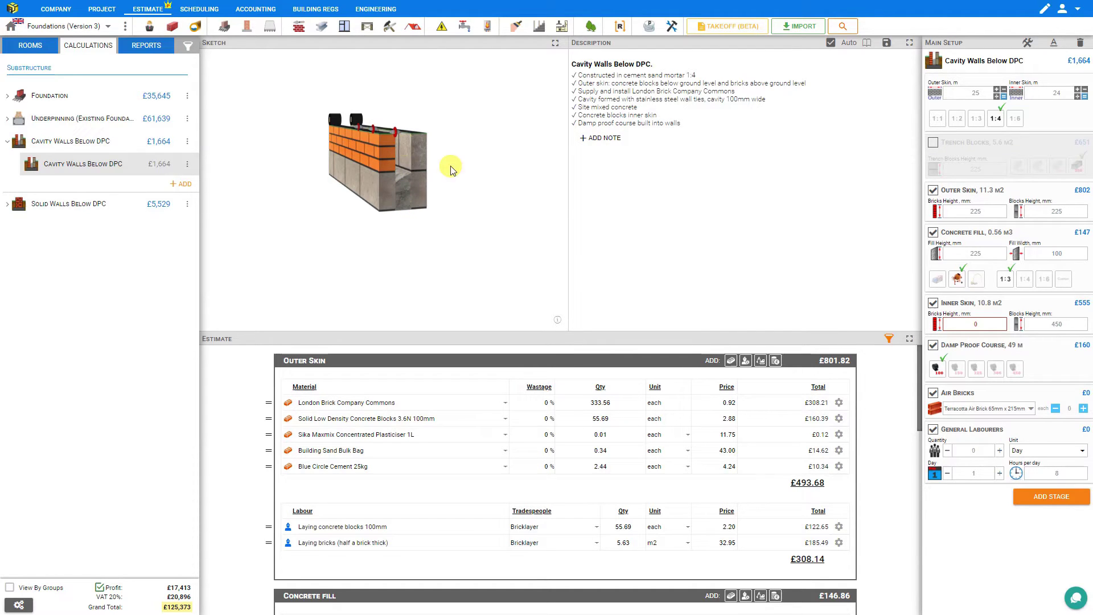
Set the Concrete Fill width to 140 mm and use C35 ready-mixed concrete (£496.22)
click(989, 253)
click(1057, 253)
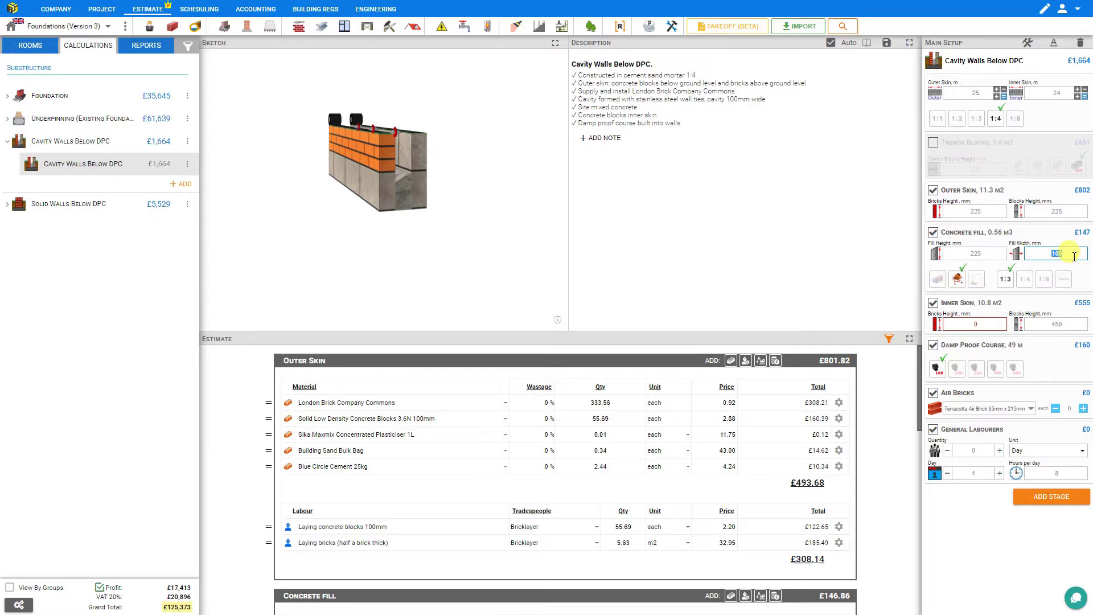
text(140)
key(Return)
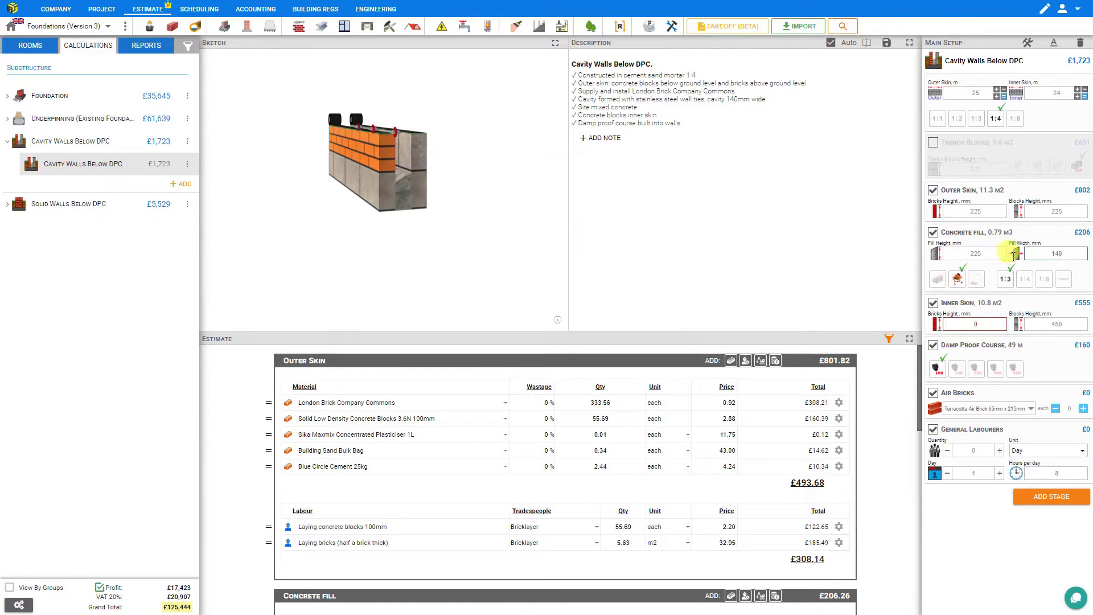
click(938, 279)
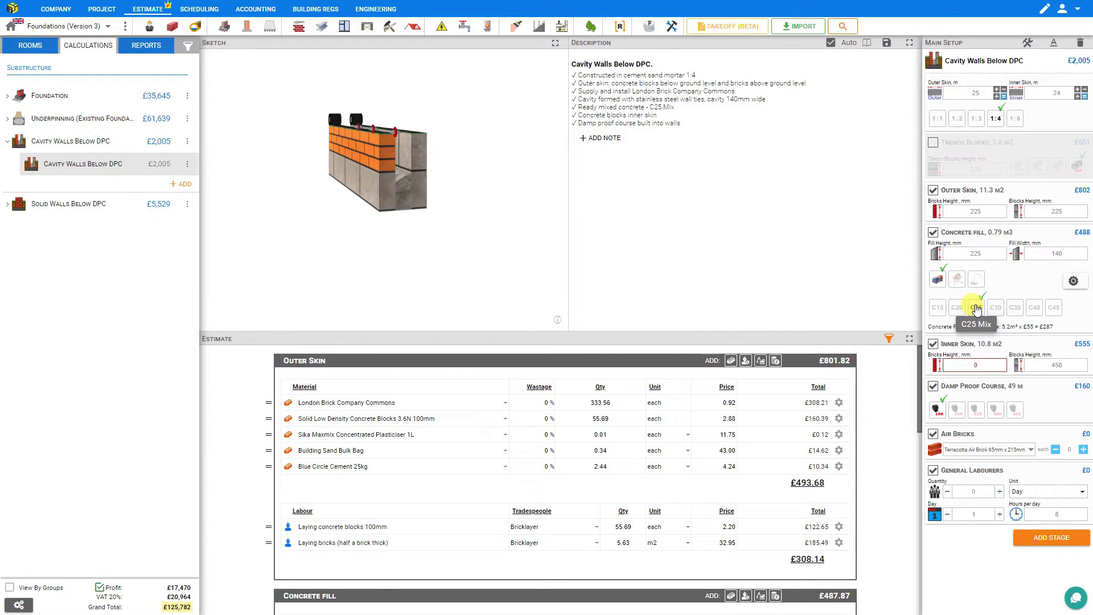
click(1017, 308)
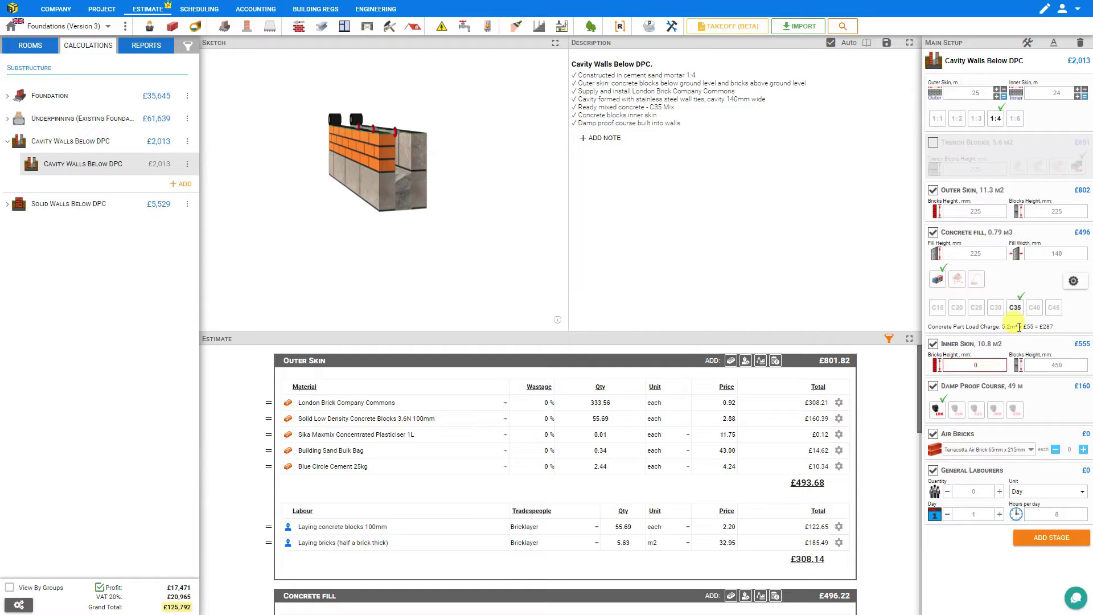
Review the concrete load settings, then switch the fill to mix on site with a custom ratio
click(1074, 283)
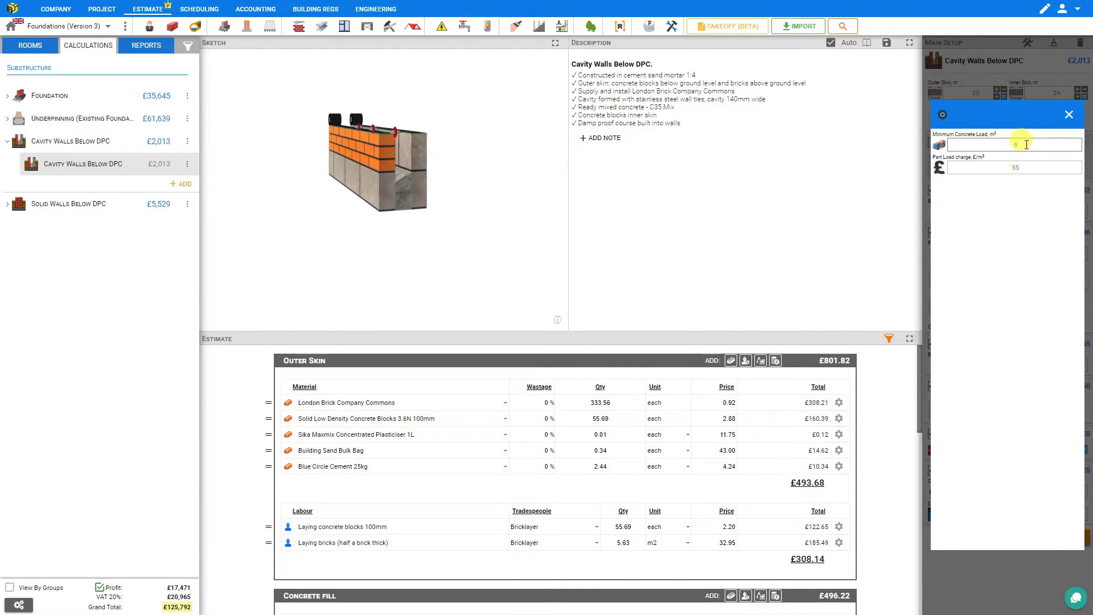
click(1022, 168)
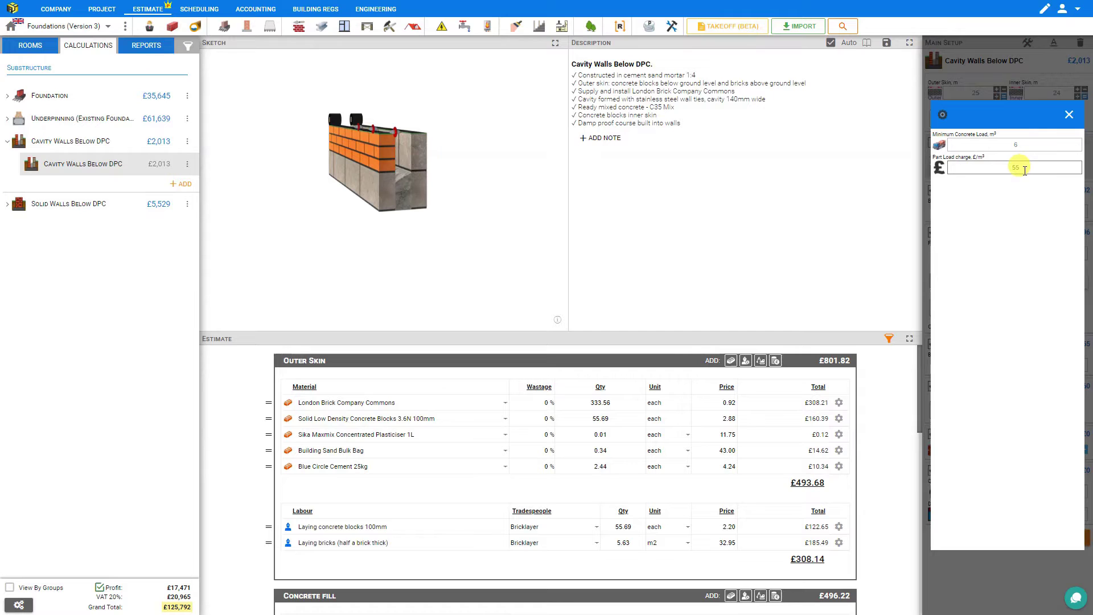
click(1068, 117)
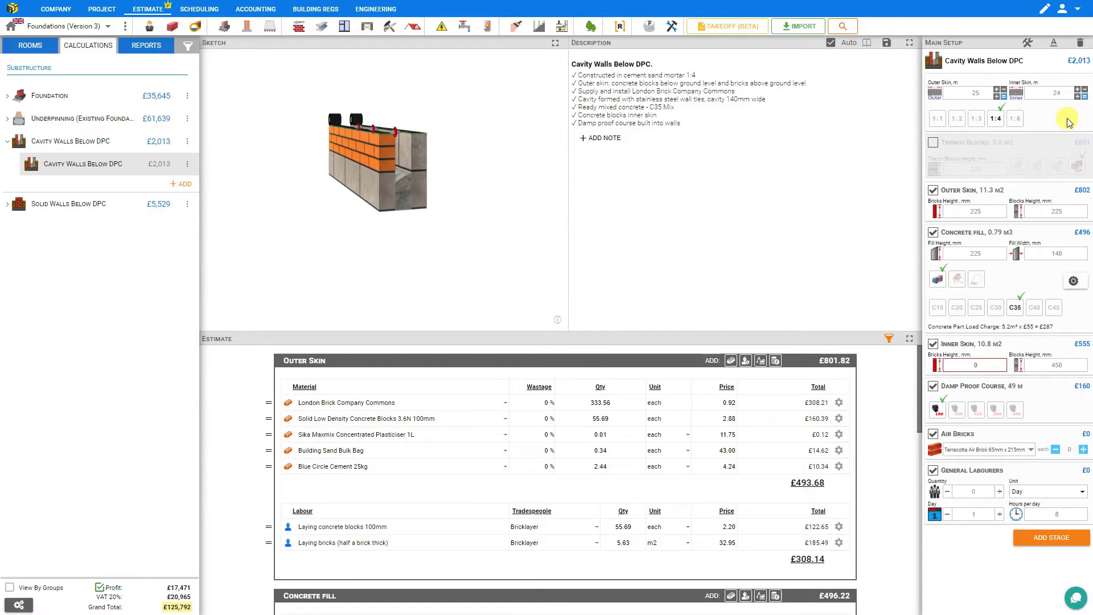
click(958, 280)
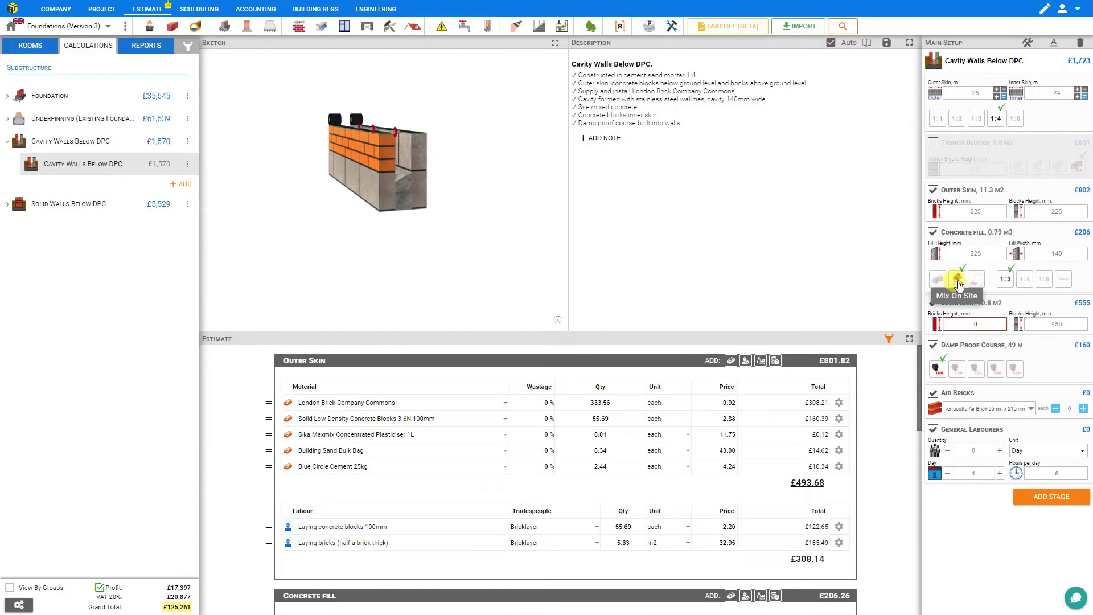
click(1062, 280)
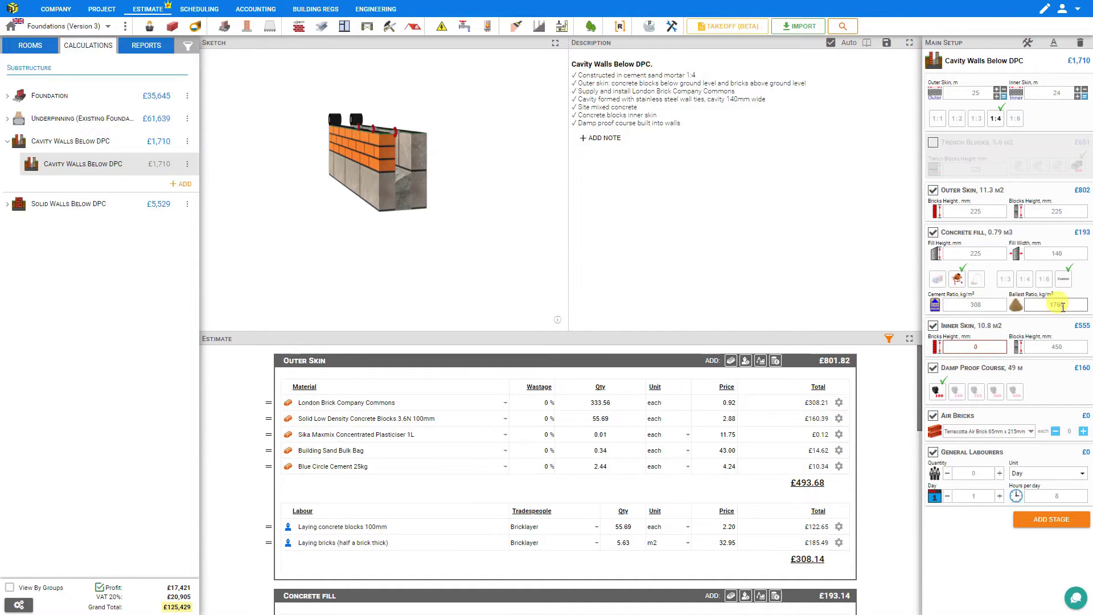
Add a concrete pump with quantity 2, leaving the delivery settings unchanged
click(976, 280)
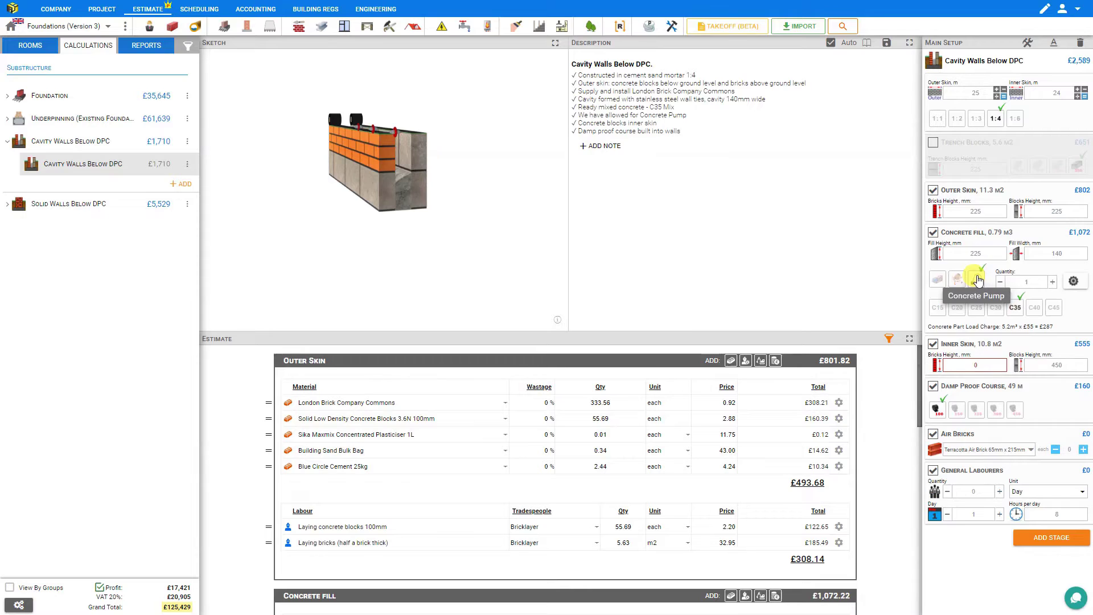
click(1051, 281)
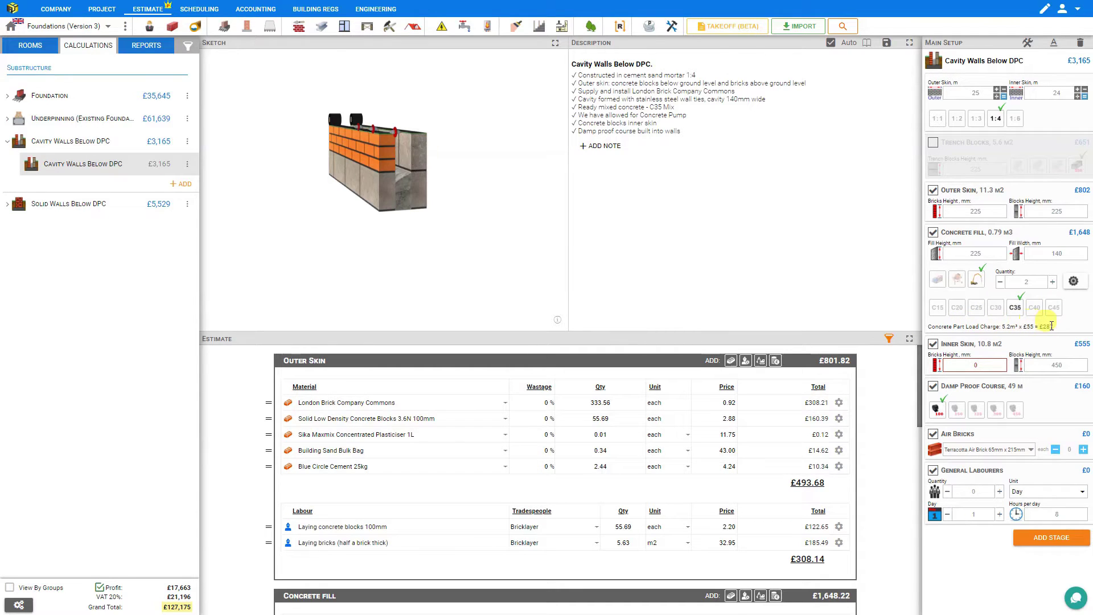
click(1072, 281)
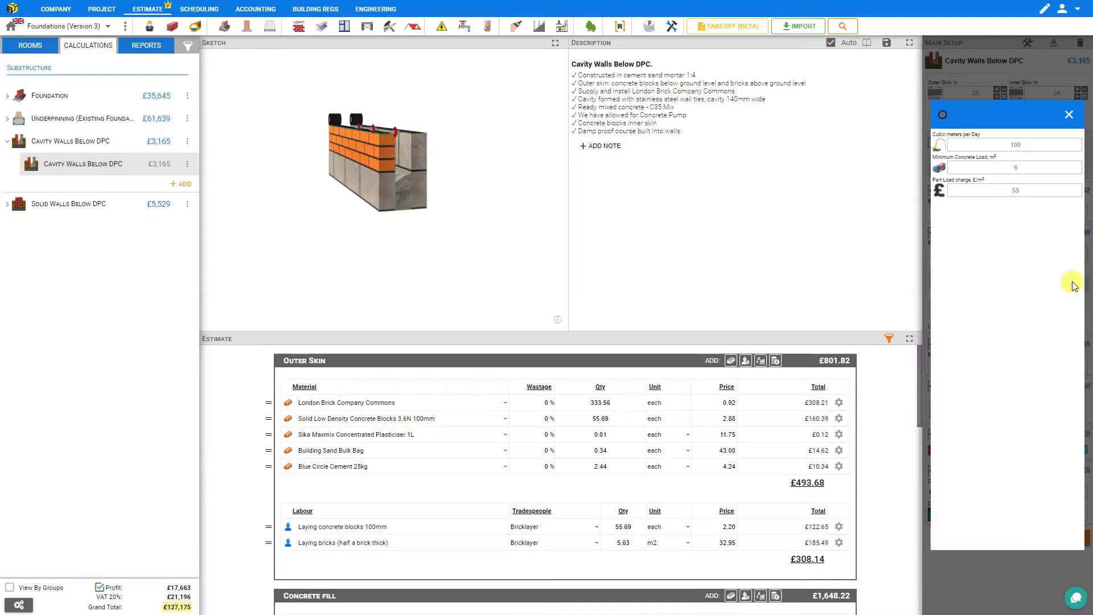
click(1021, 166)
click(1021, 143)
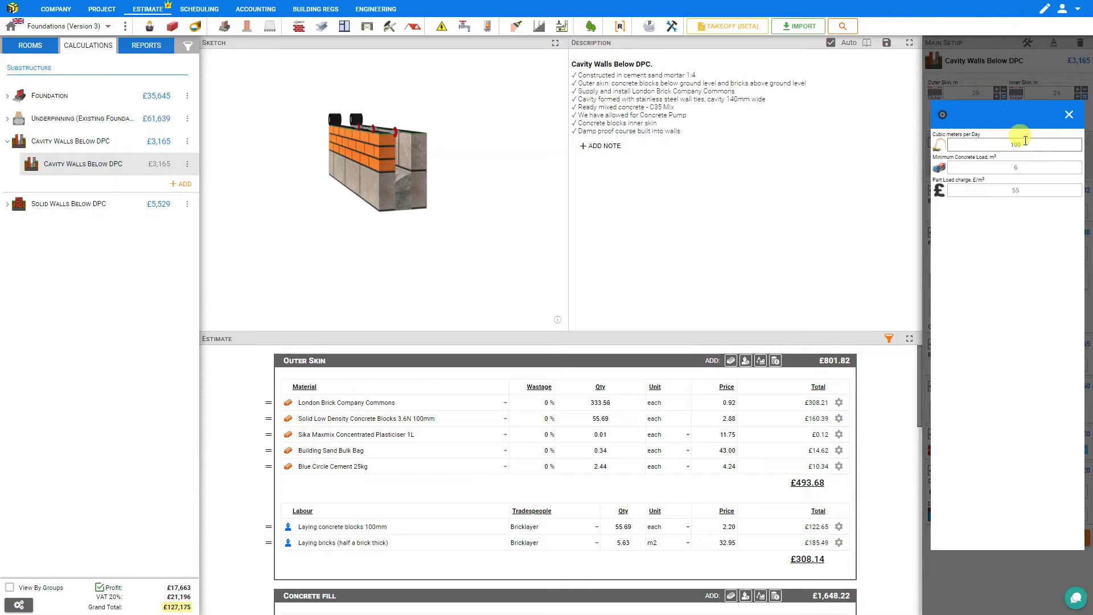
click(1062, 123)
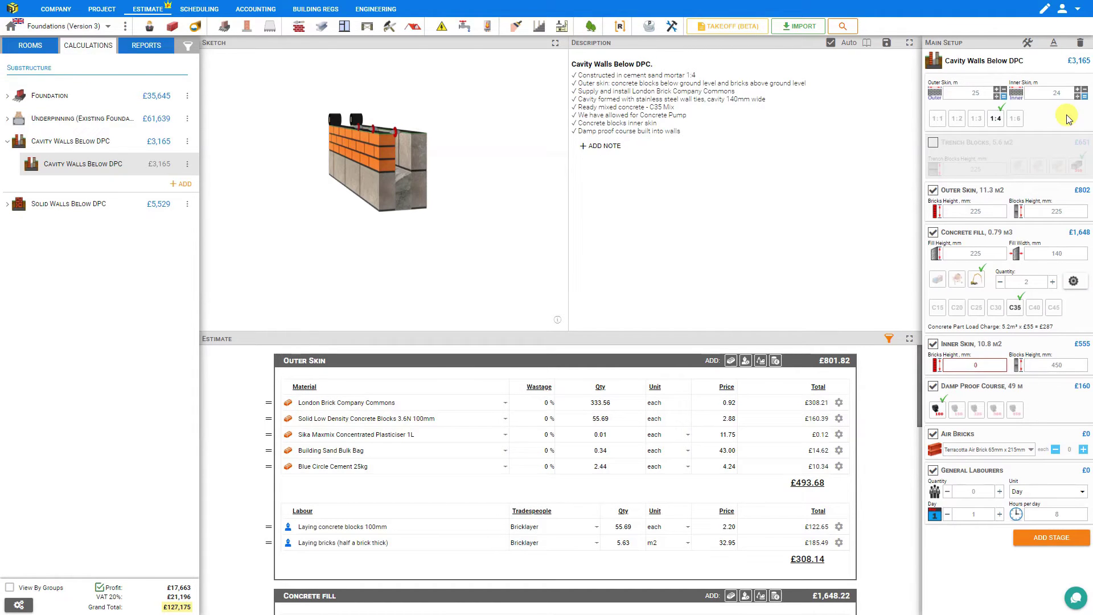
Toggle Concrete Fill between Mix On Site and Ready Mix, ending site-mixed at £193.14
scroll(837, 495, down, 3)
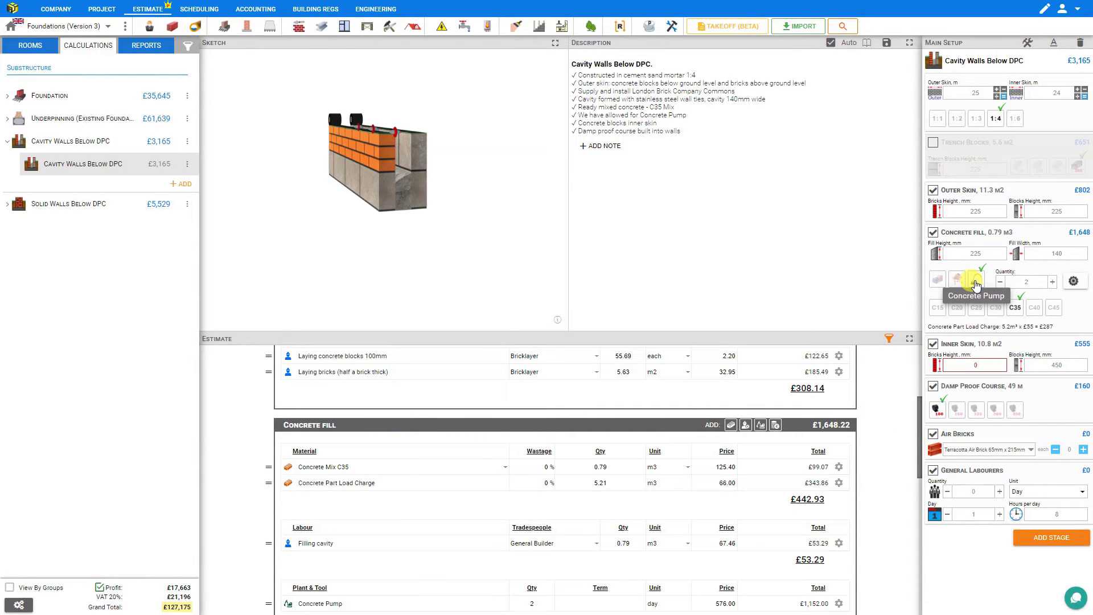
click(956, 279)
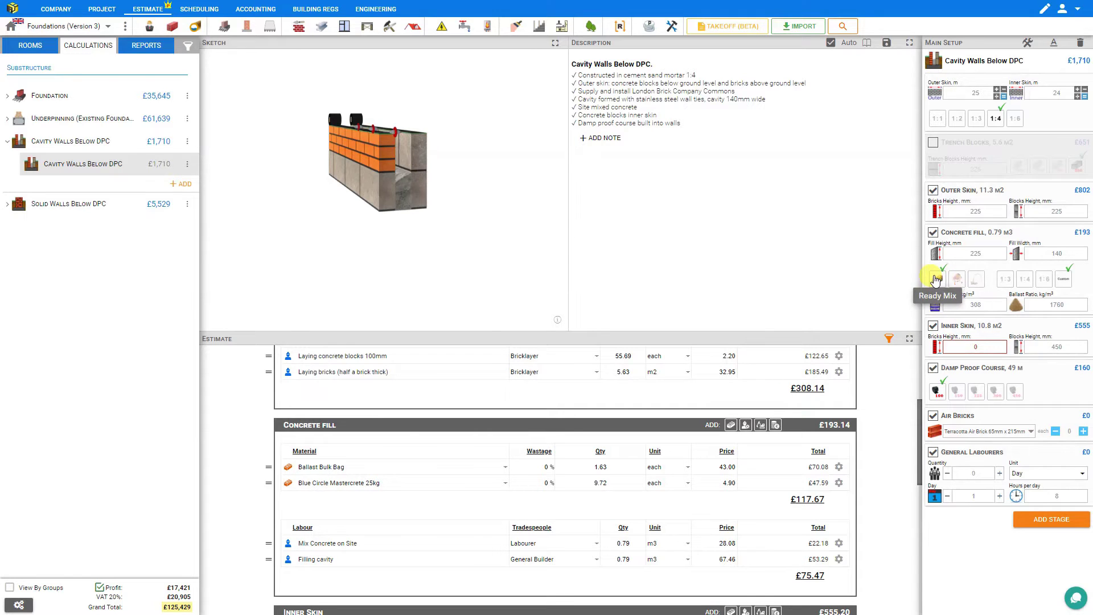
click(936, 279)
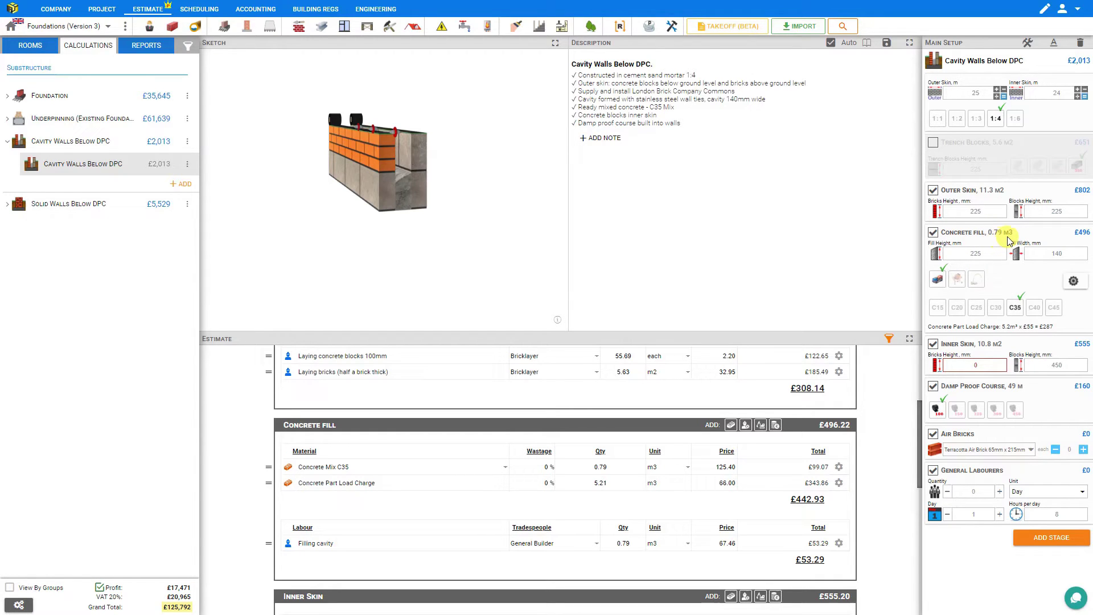
click(958, 282)
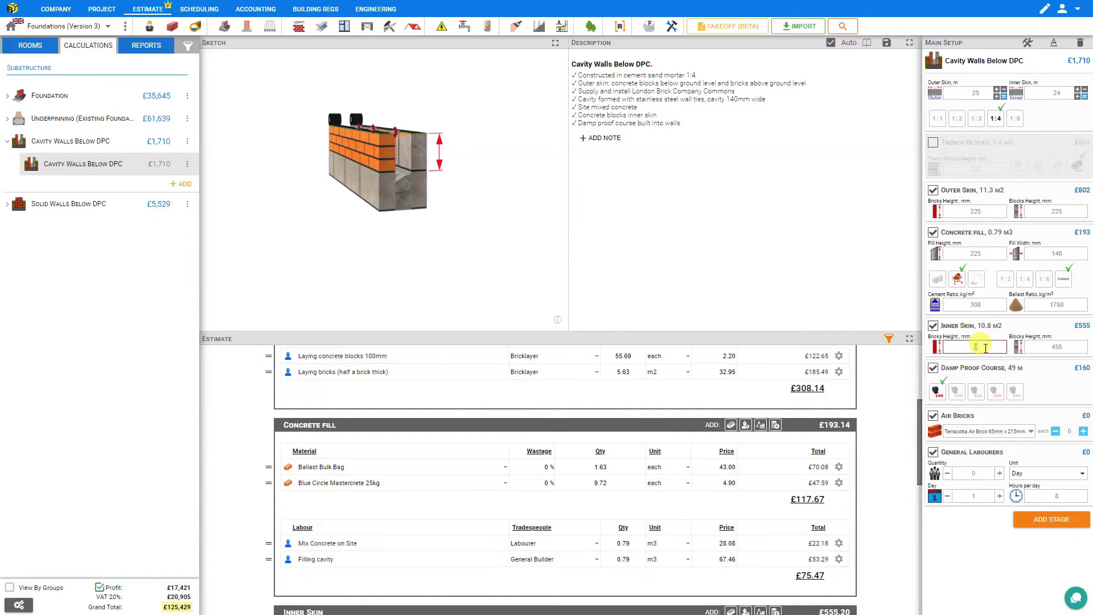
text(450)
click(1058, 347)
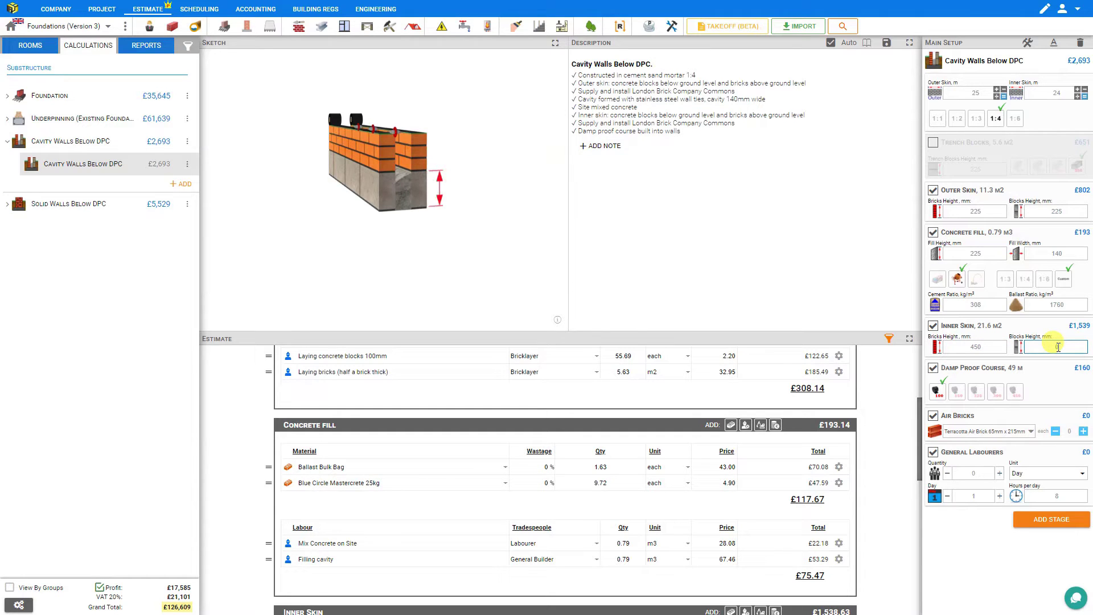
text(0)
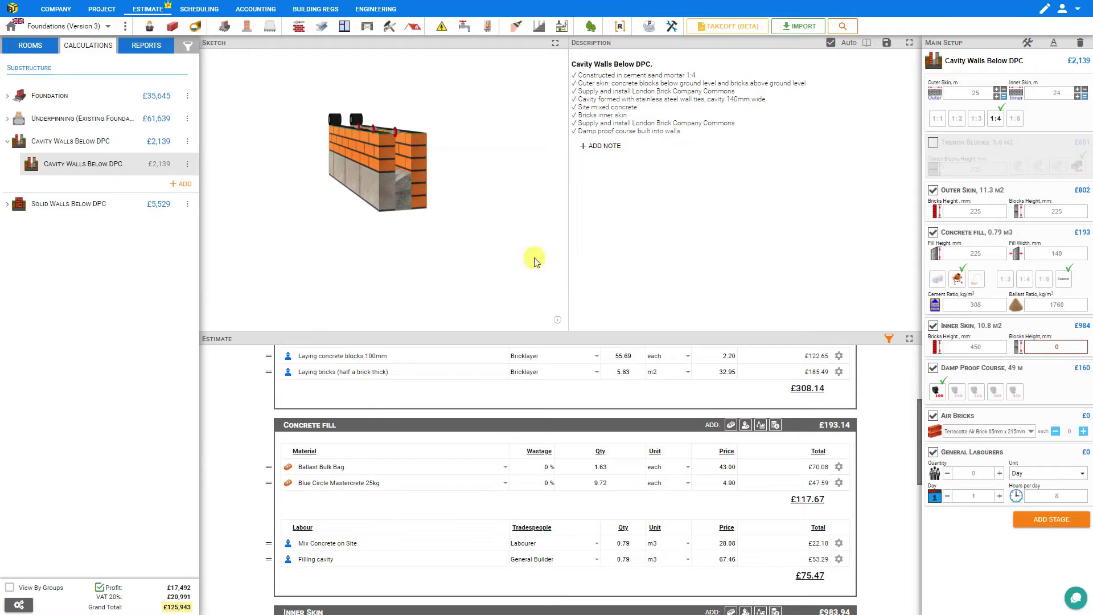
click(1056, 346)
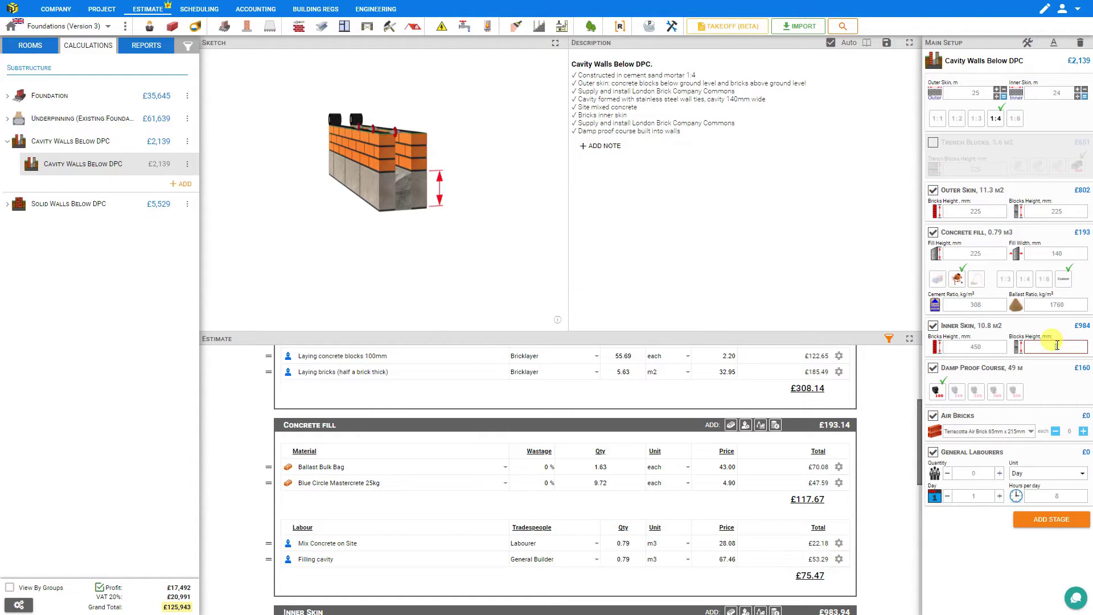
text(450)
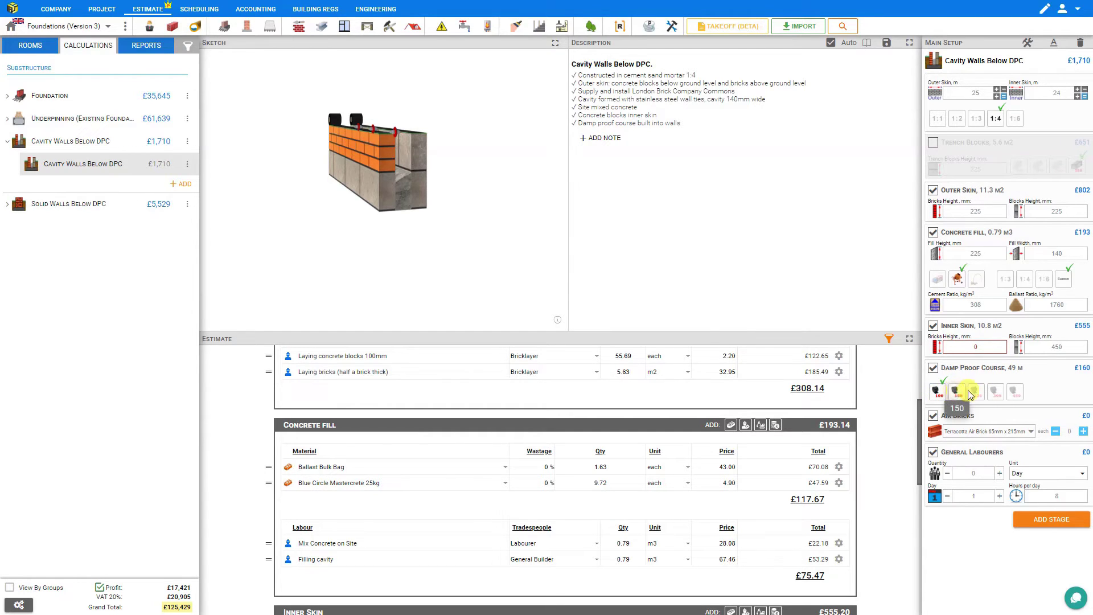
Choose the 450mm x 30m DPC roll size, bringing Damp Proof Course to £171.21
click(993, 394)
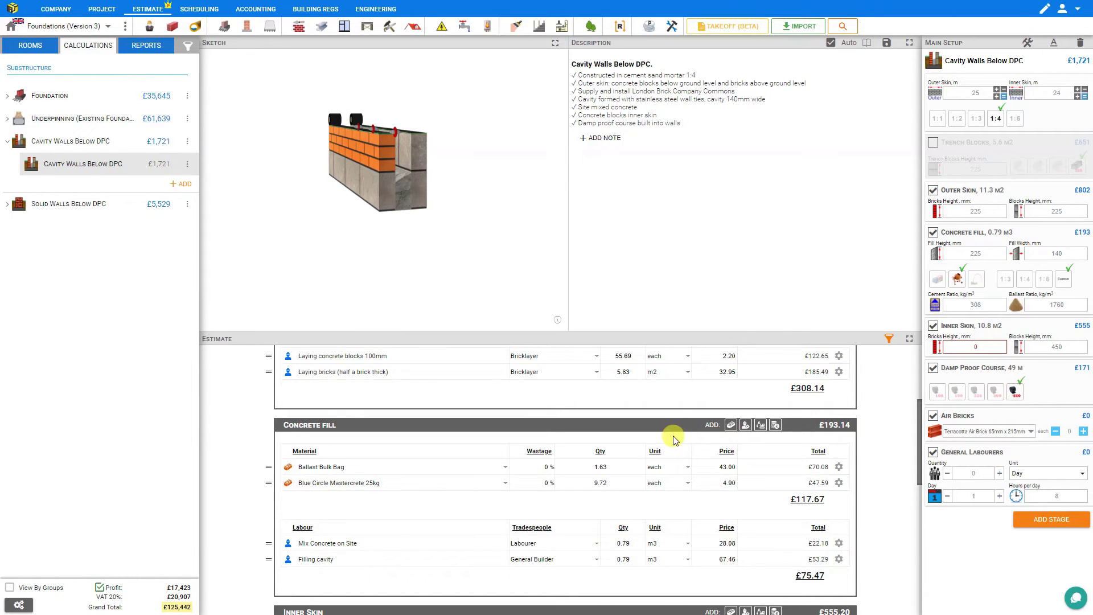
scroll(670, 435, down, 8)
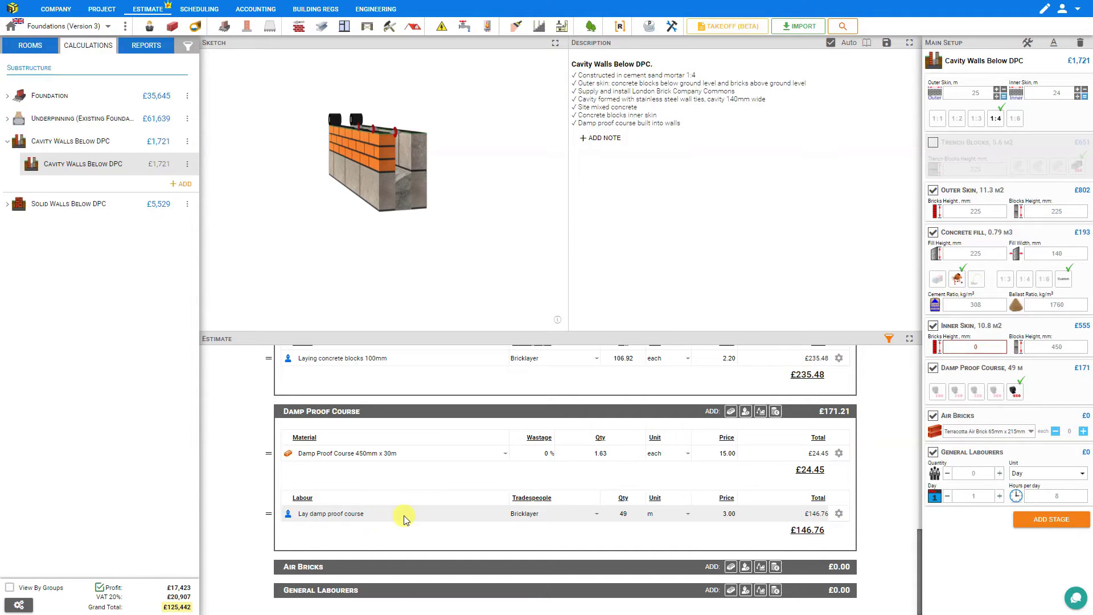
Review the Air Bricks pack without changes, then enter 12 Terracotta Air Bricks 65mm x 215mm
click(1032, 432)
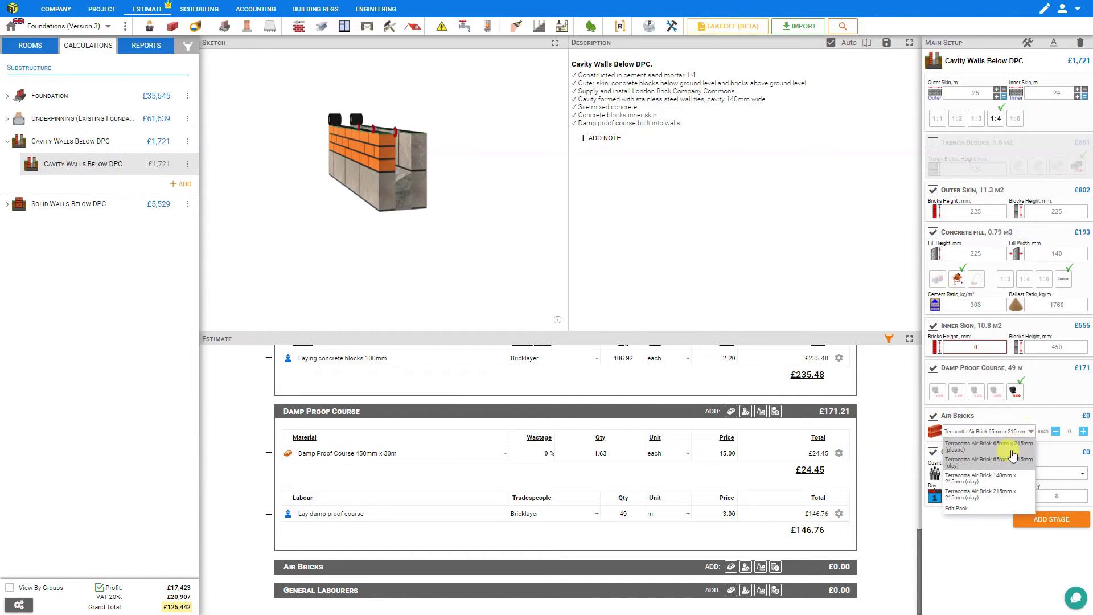
click(981, 512)
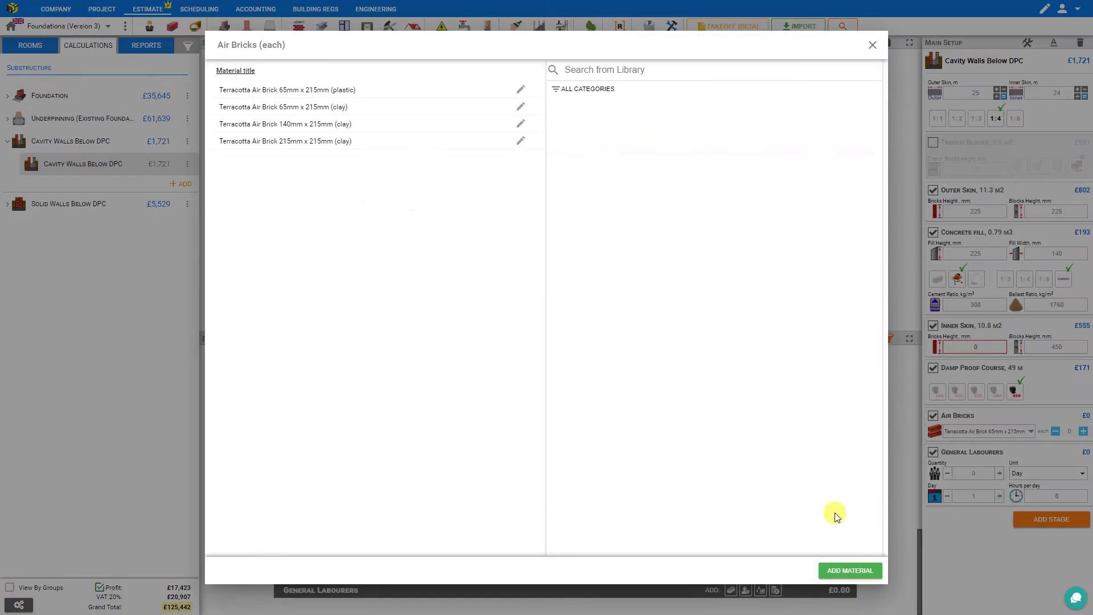
click(846, 572)
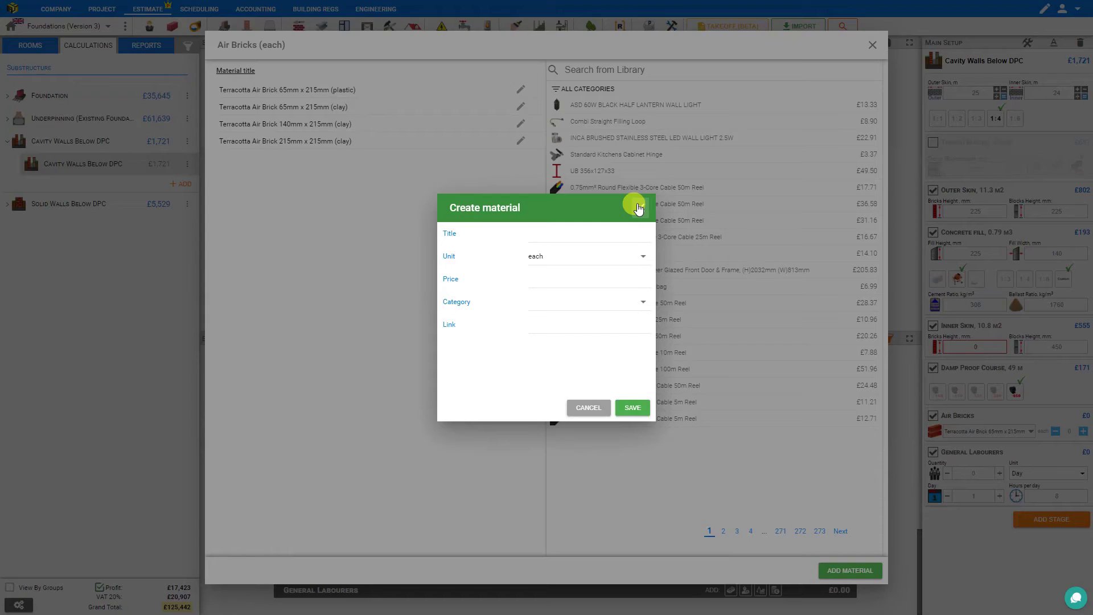
click(788, 78)
click(872, 45)
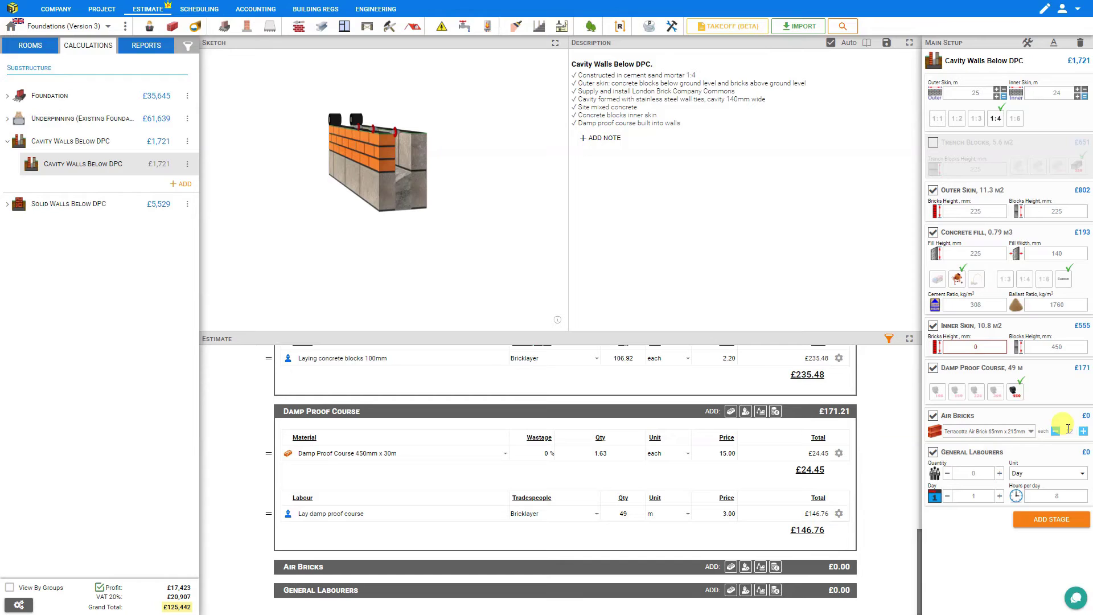
text(12)
click(341, 121)
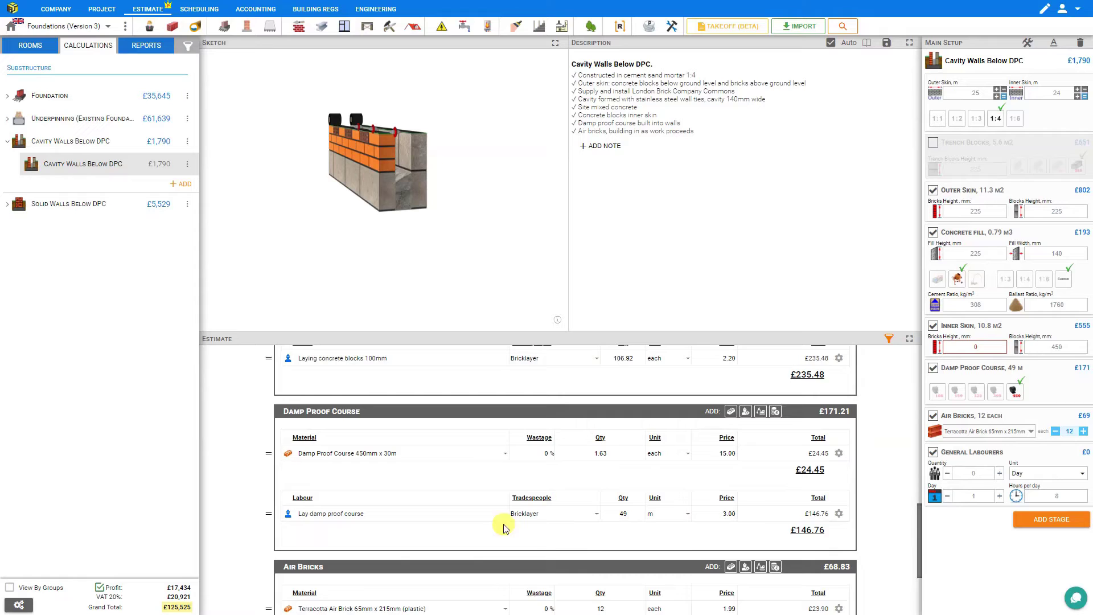
Add one General Labourer billed by the day, raised to 4 days at 8 hours per day
scroll(418, 528, down, 2)
scroll(418, 527, up, 2)
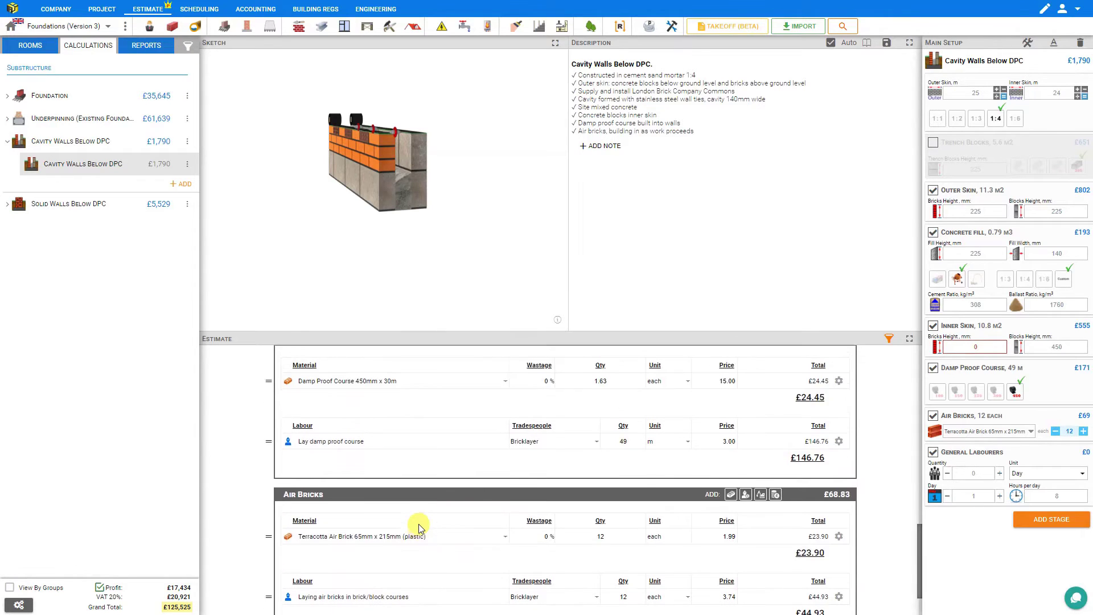
click(1000, 473)
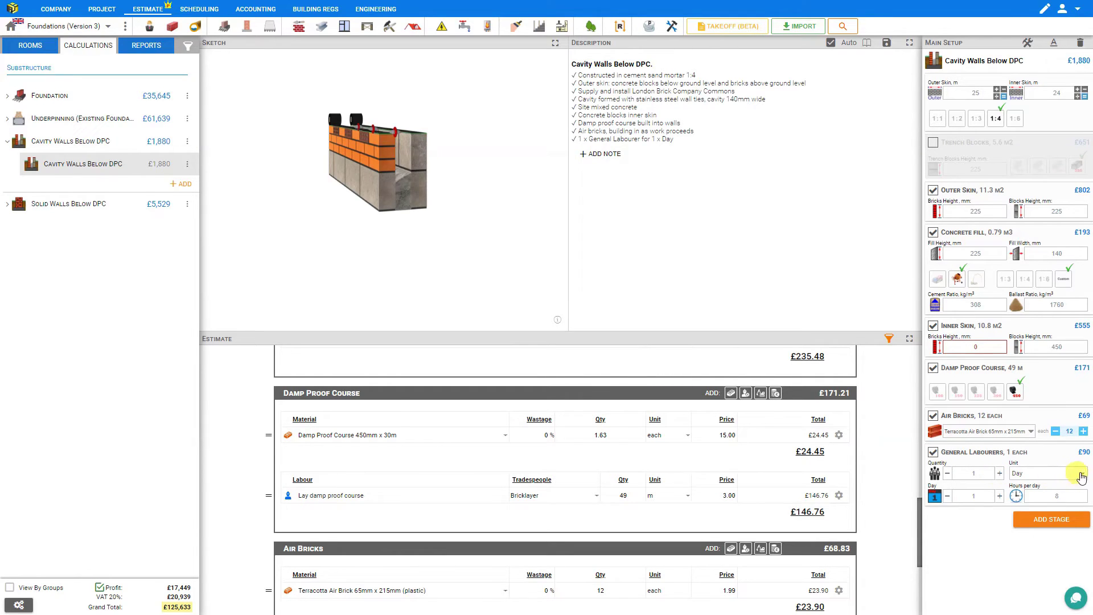
click(1083, 474)
click(1025, 495)
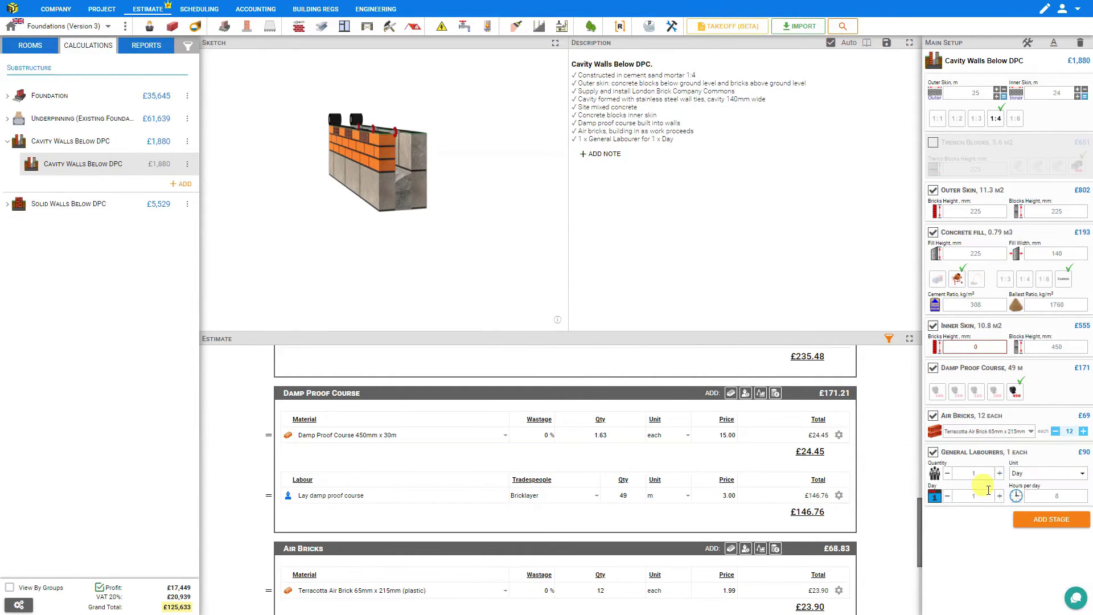
click(999, 495)
click(999, 496)
click(999, 496)
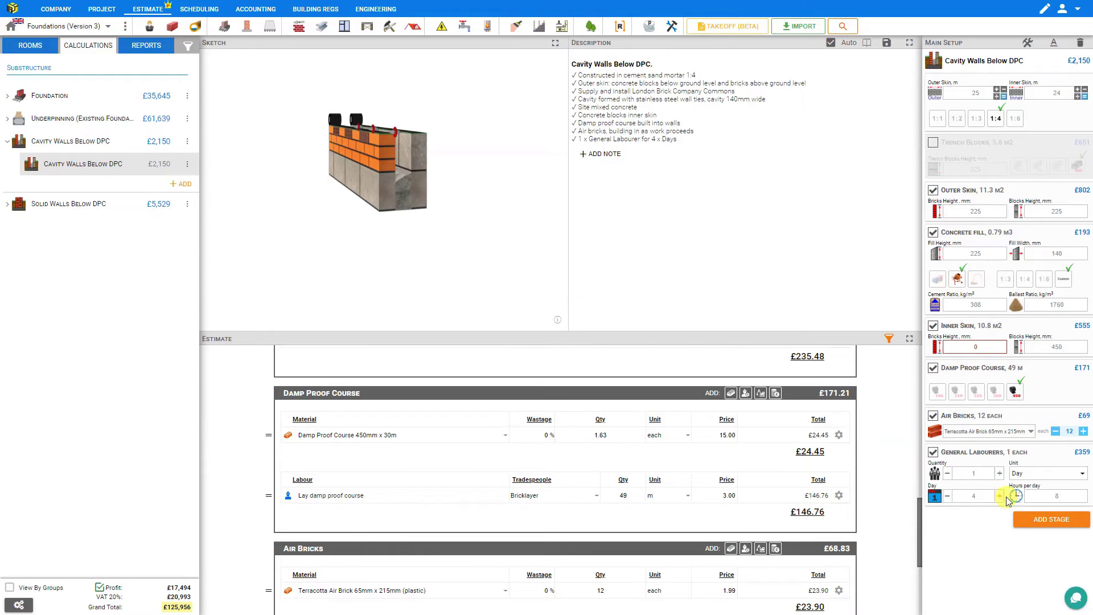
click(1052, 496)
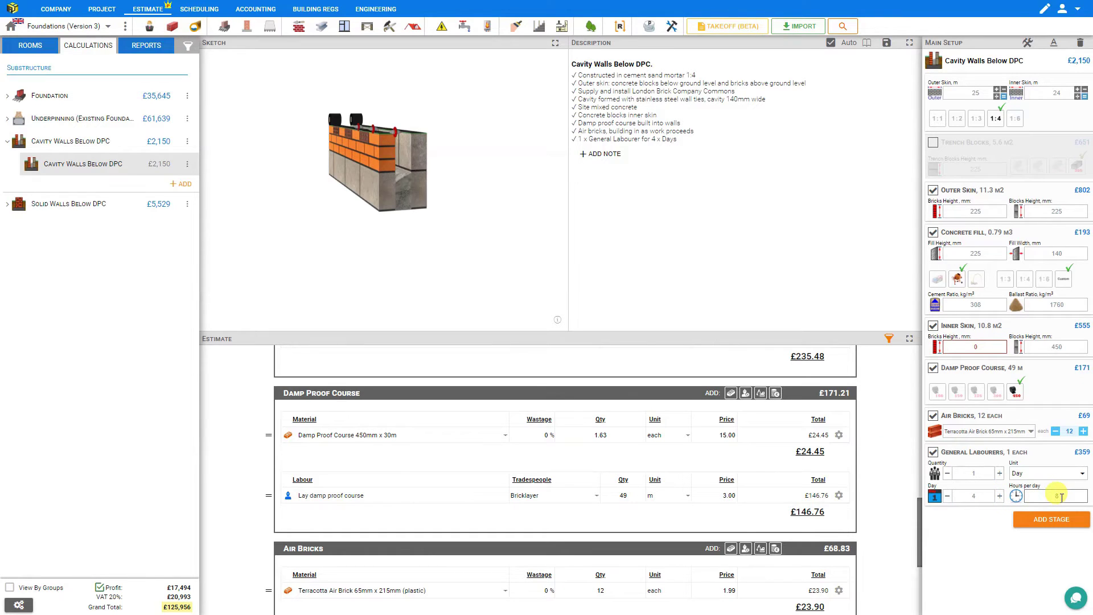
scroll(868, 495, down, 3)
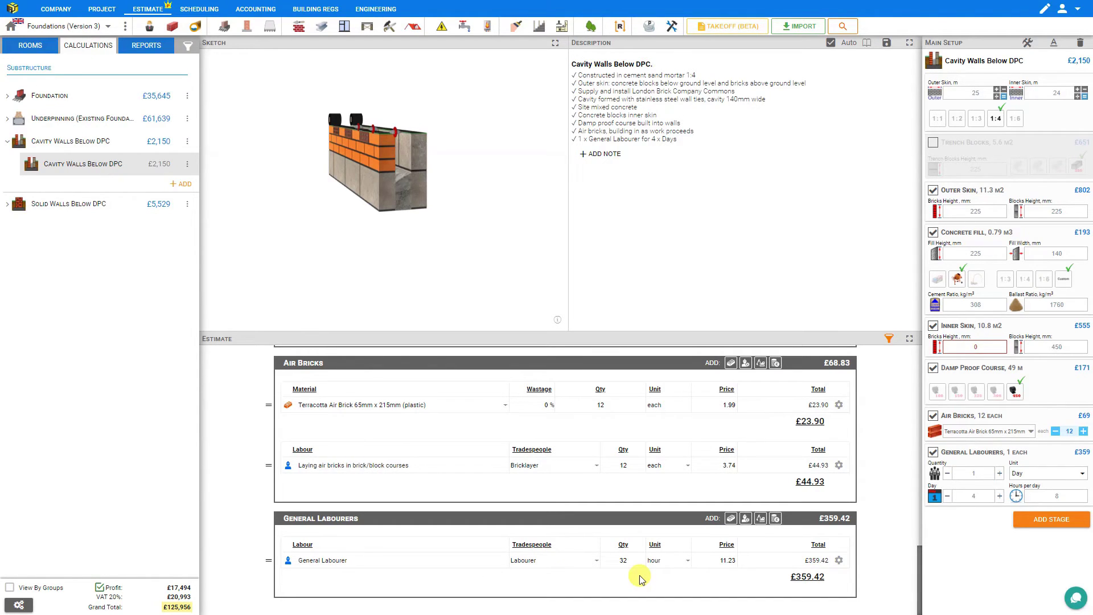
scroll(640, 576, up, 4)
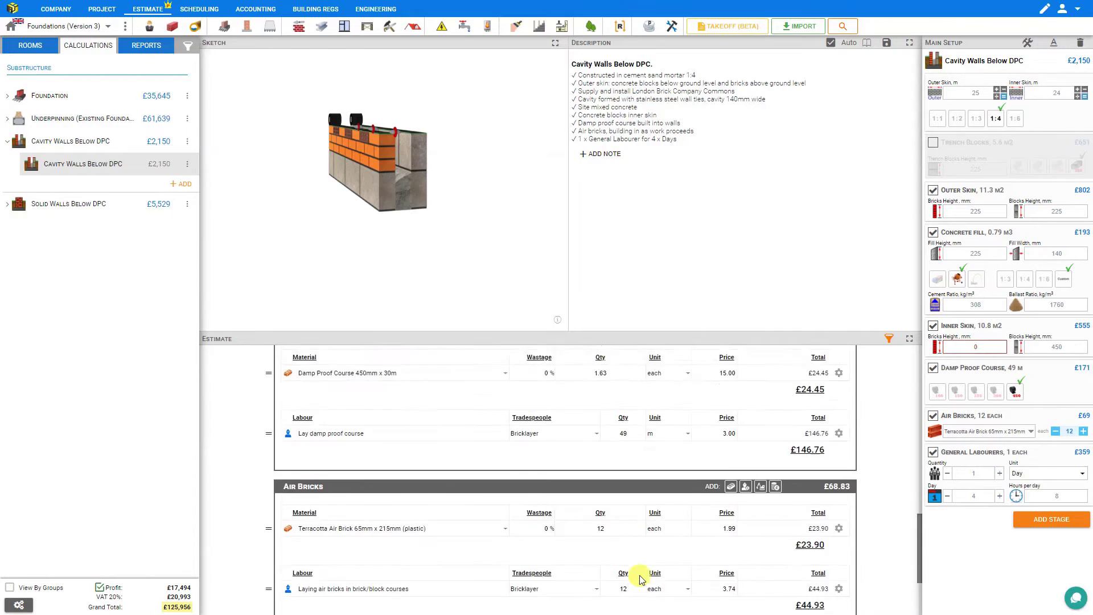
scroll(640, 575, up, 8)
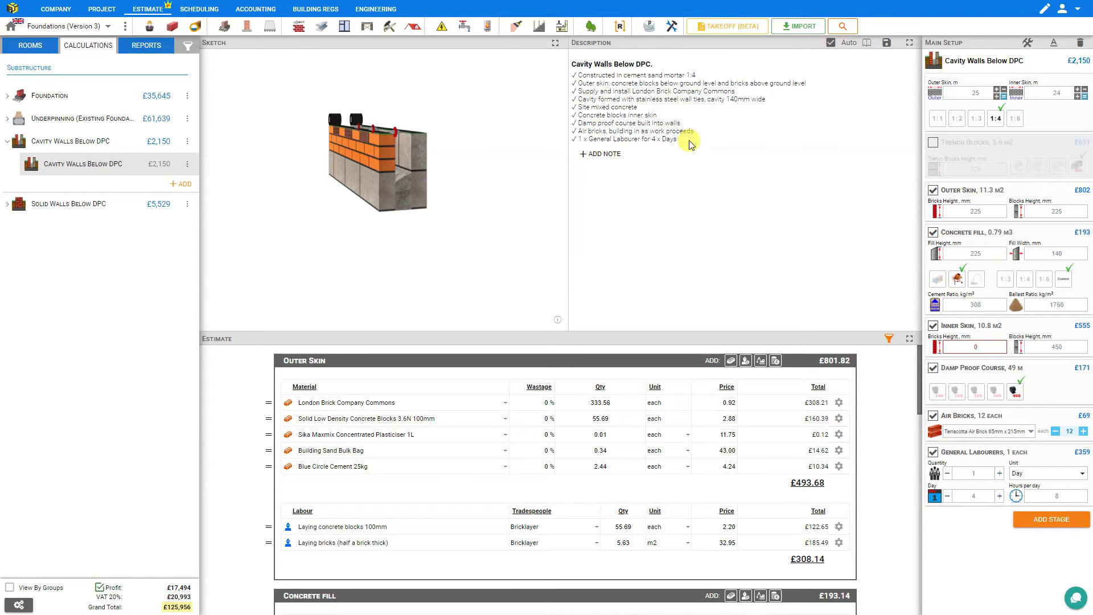
Close the description editor, discard an empty note, and show the cost category filter
click(829, 44)
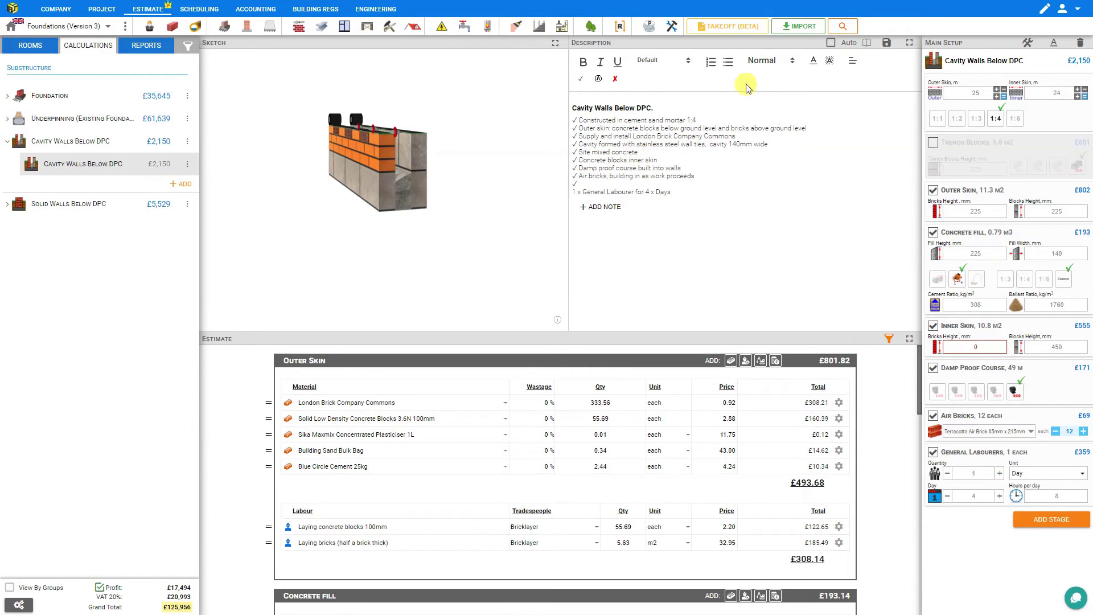
click(831, 45)
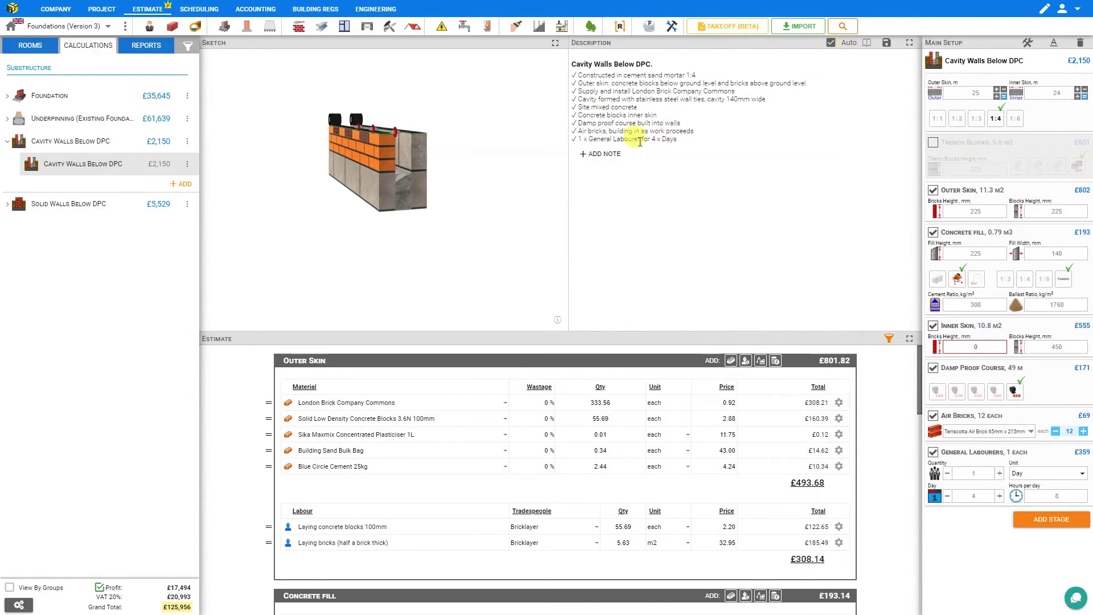
click(612, 154)
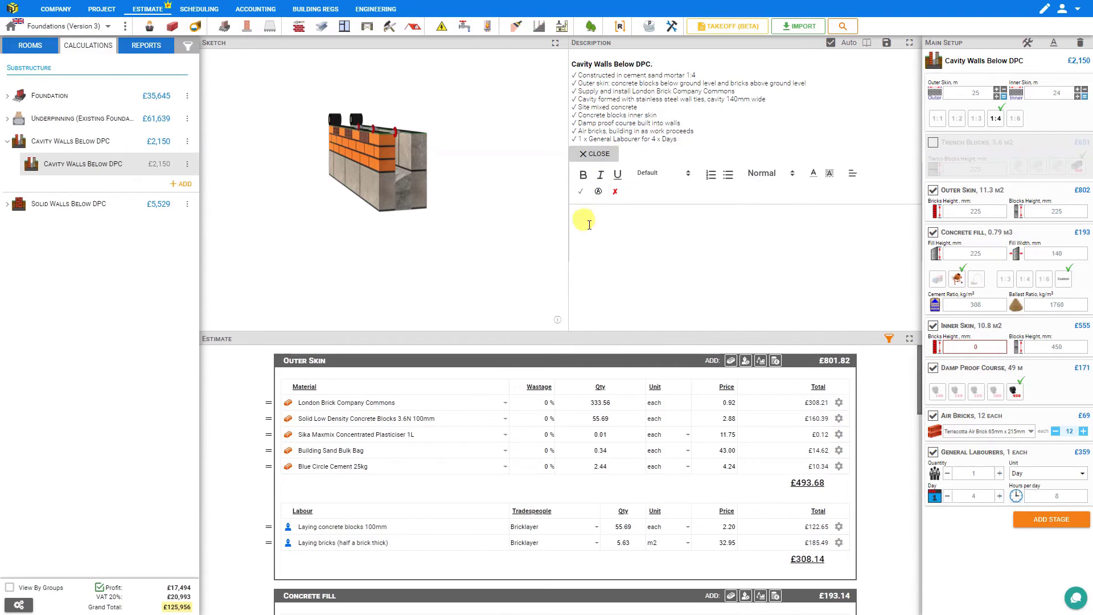
click(598, 192)
click(613, 192)
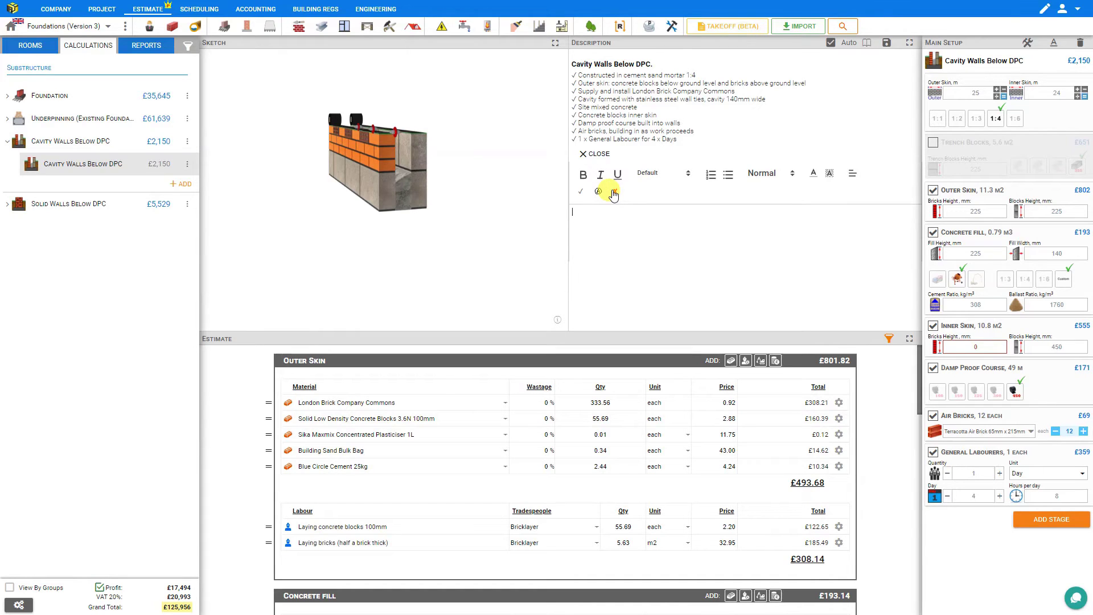
click(594, 153)
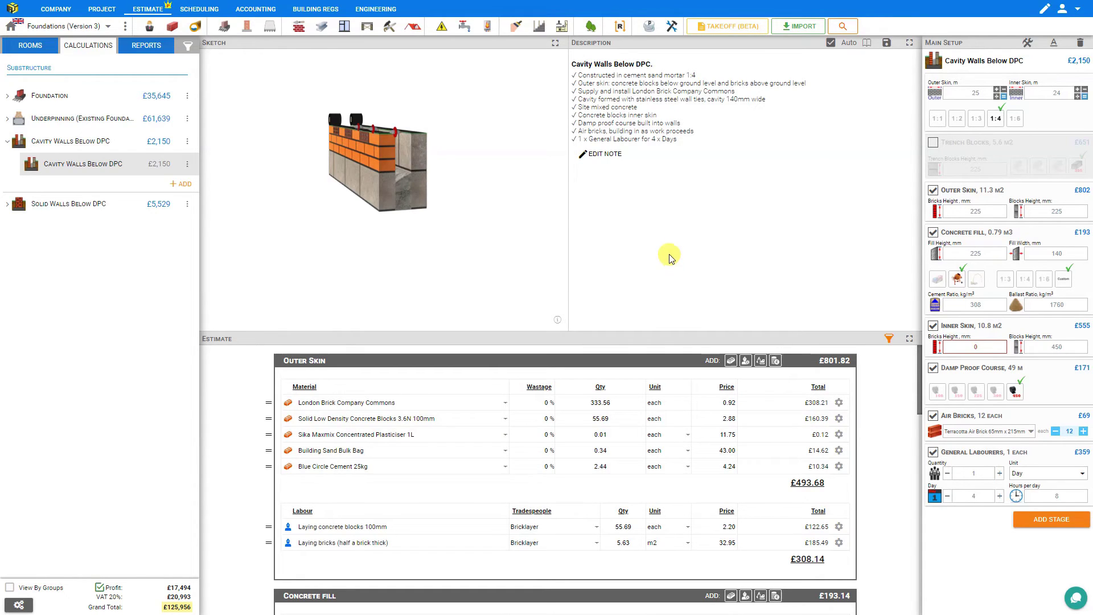
click(889, 341)
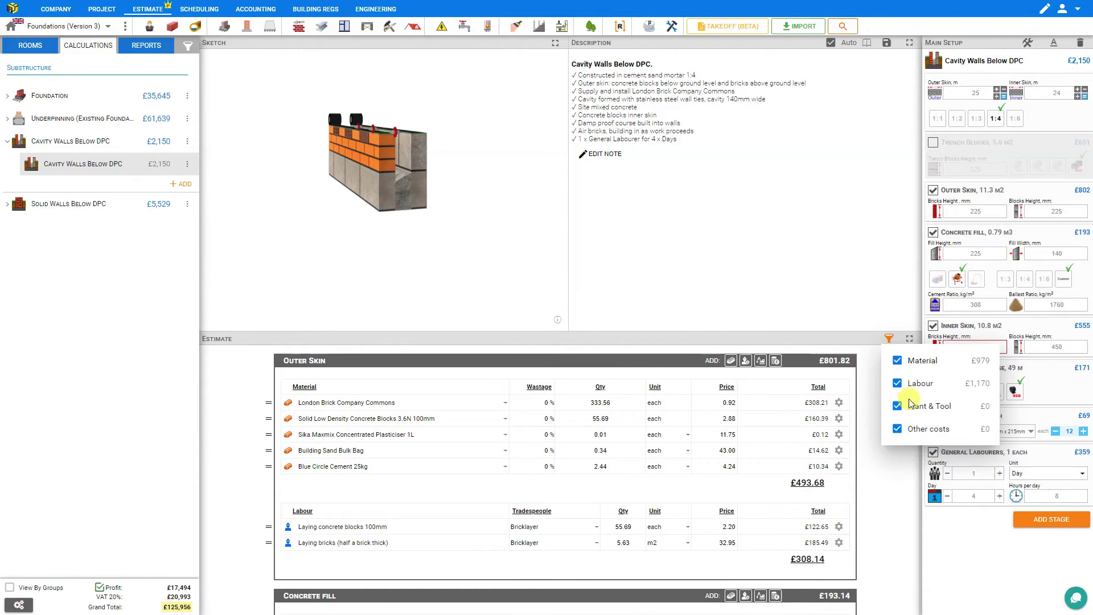
Exclude materials from the estimate and add the note 'All Materials to be provided by client'
click(897, 362)
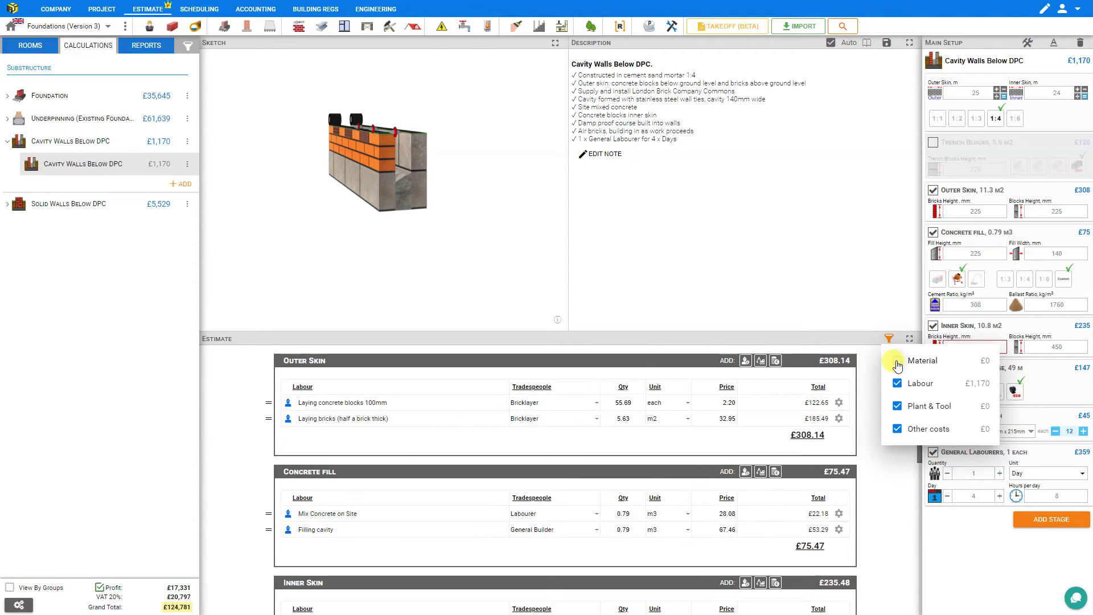
click(600, 157)
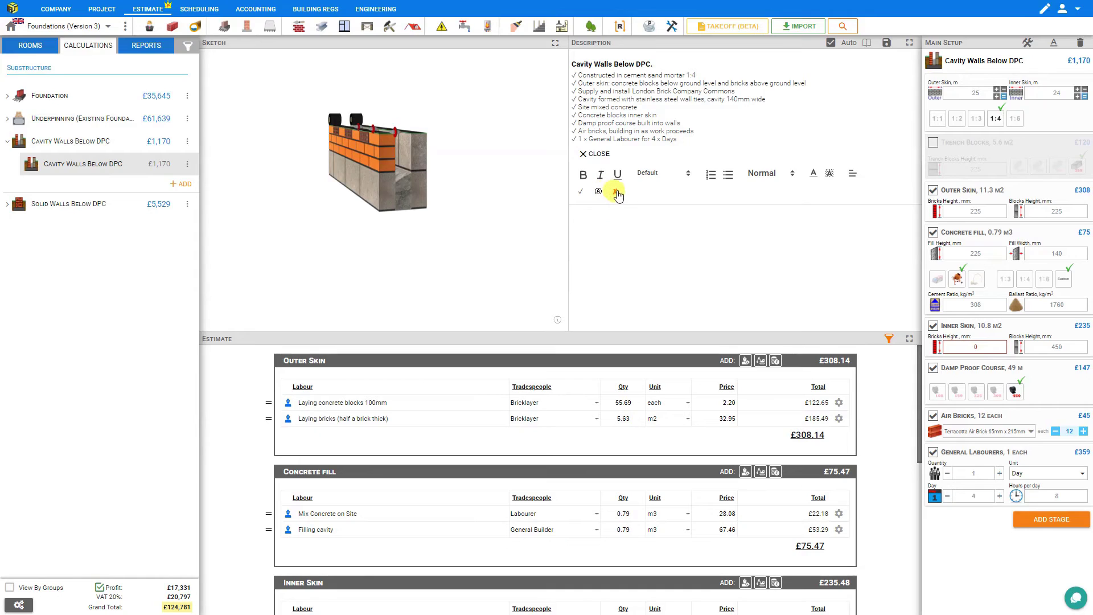
text(All Materials to be provided by client)
click(596, 153)
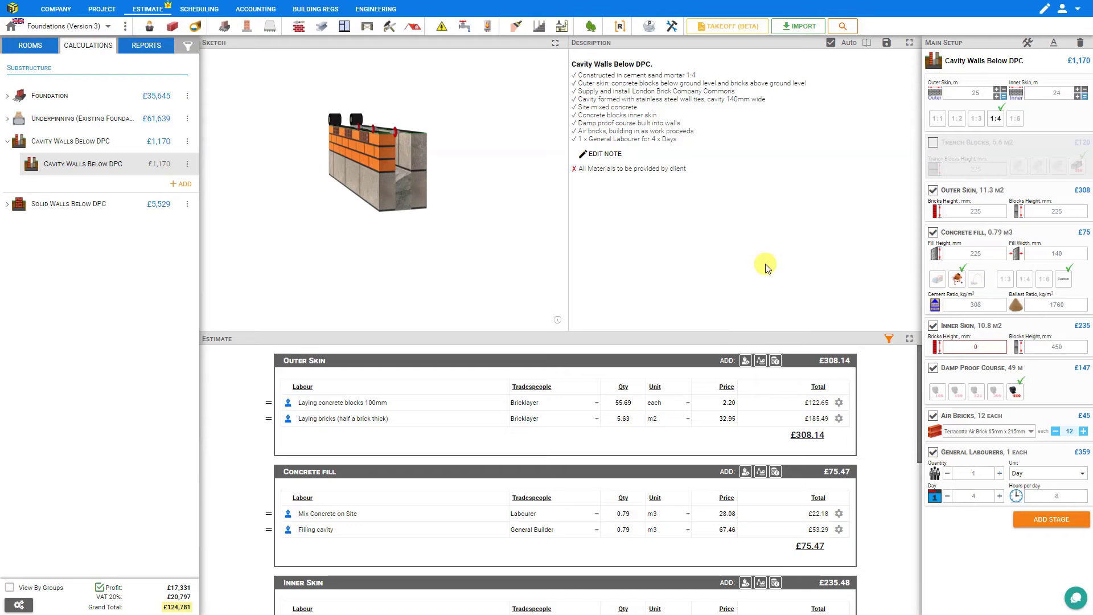
Review the £1,170 labour-only estimate and reopen the cost category filter
scroll(860, 382, down, 3)
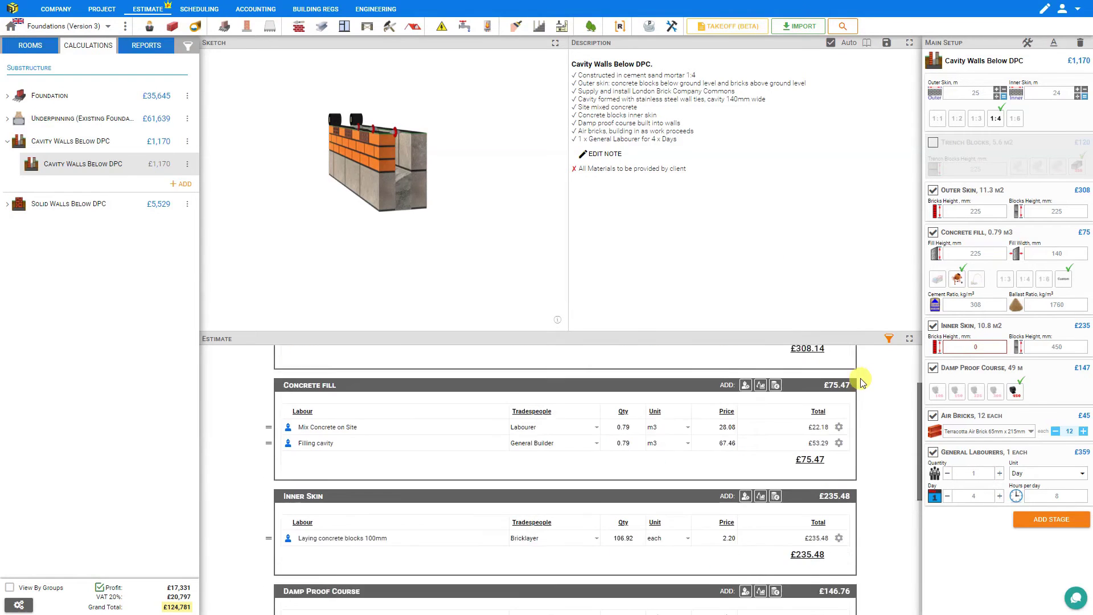
scroll(860, 382, down, 3)
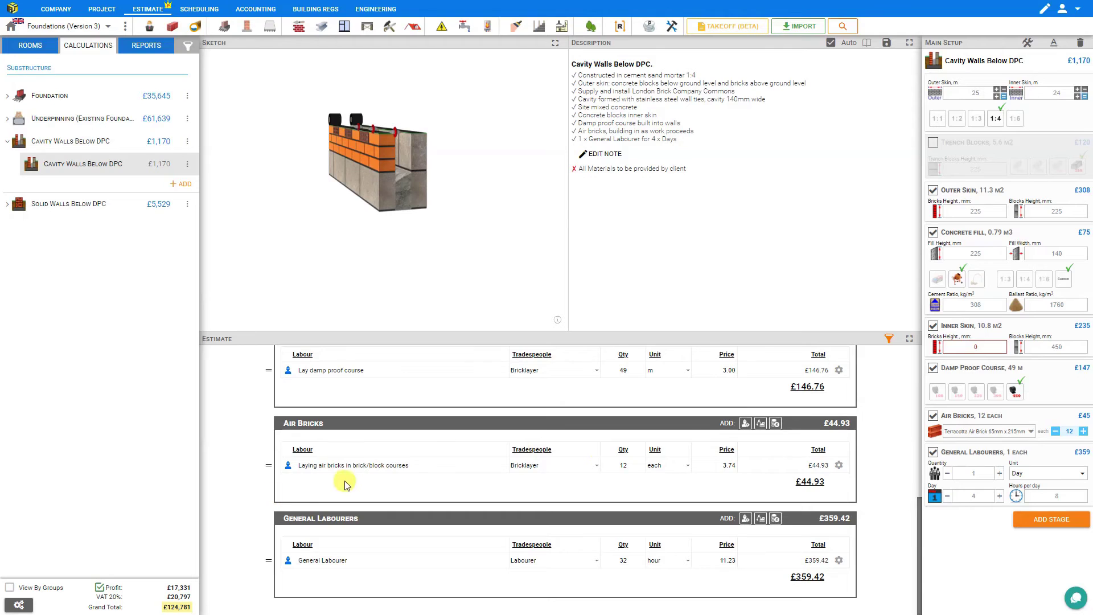
scroll(351, 477, up, 1)
scroll(351, 477, up, 5)
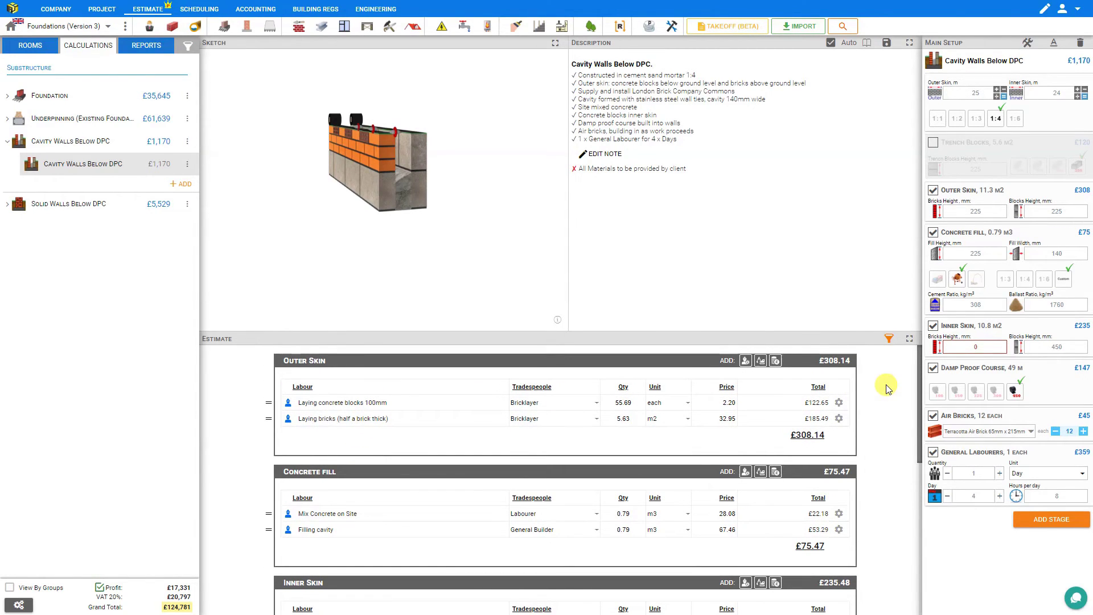
click(889, 339)
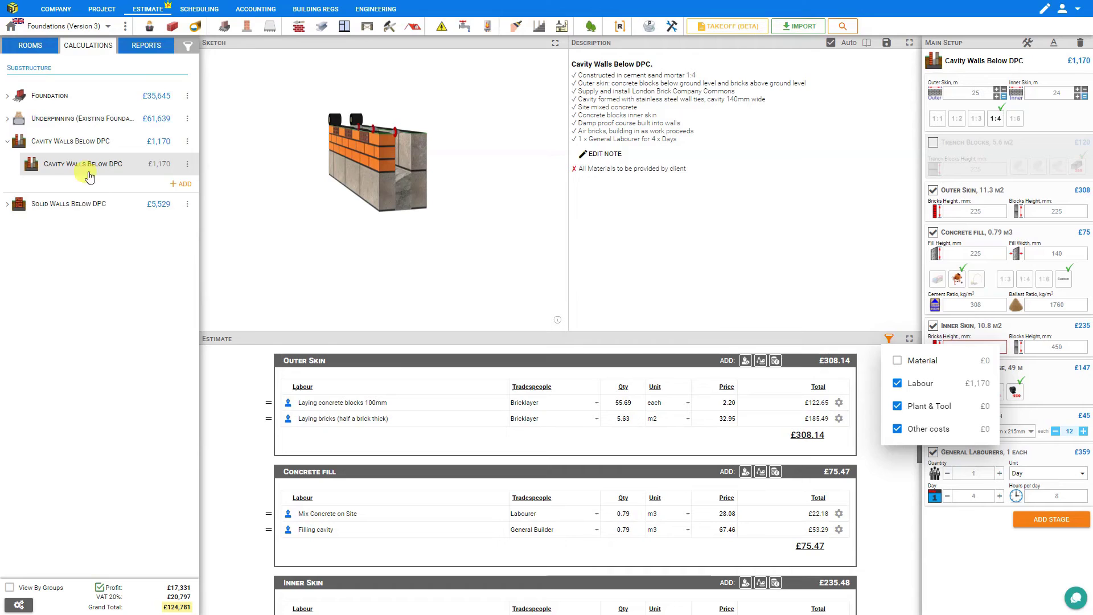
Re-include materials for all groups in the group filter, restoring the £125,956 grand total
click(187, 48)
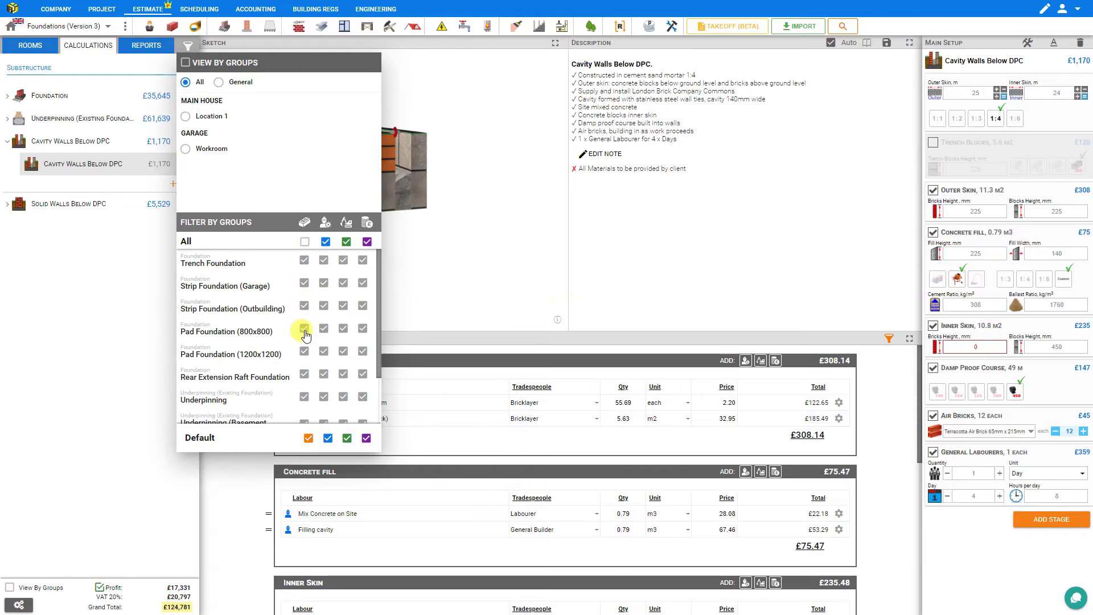
click(305, 243)
click(305, 243)
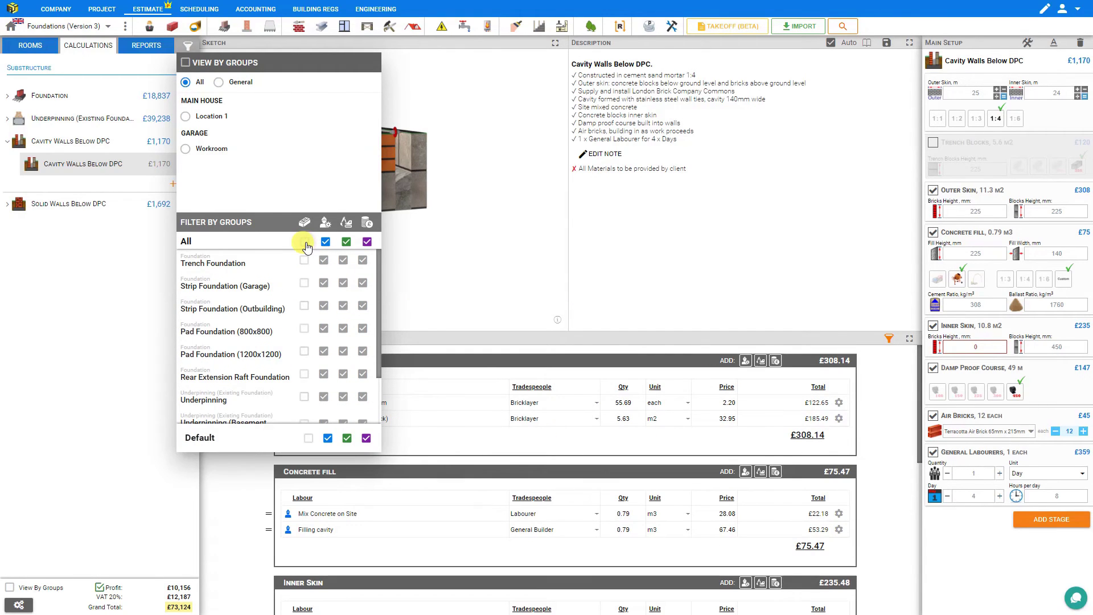
scroll(300, 279, down, 1)
scroll(310, 262, up, 1)
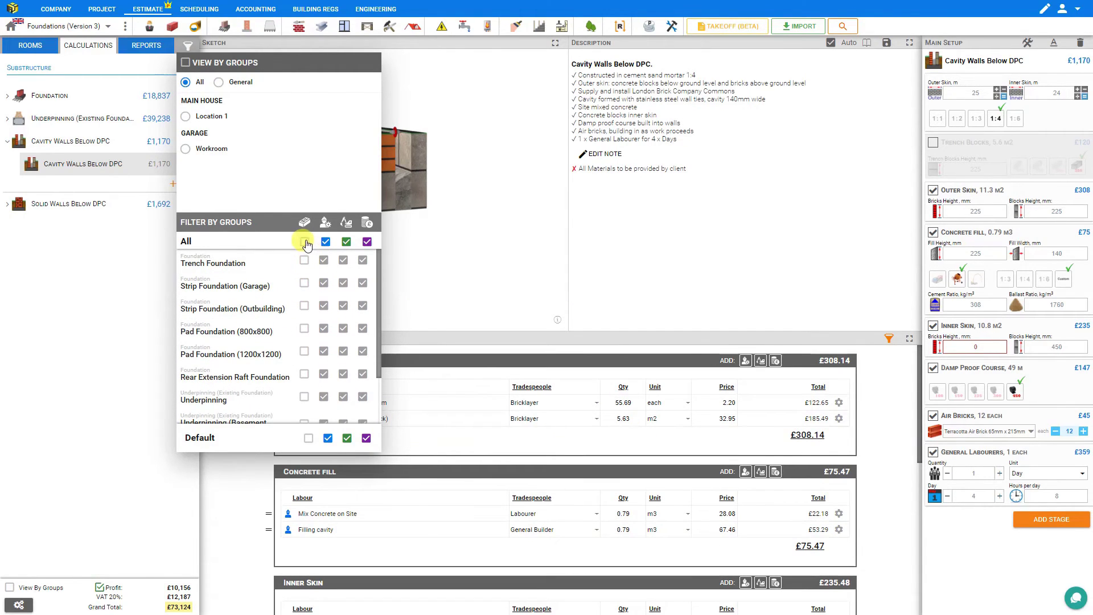
click(305, 243)
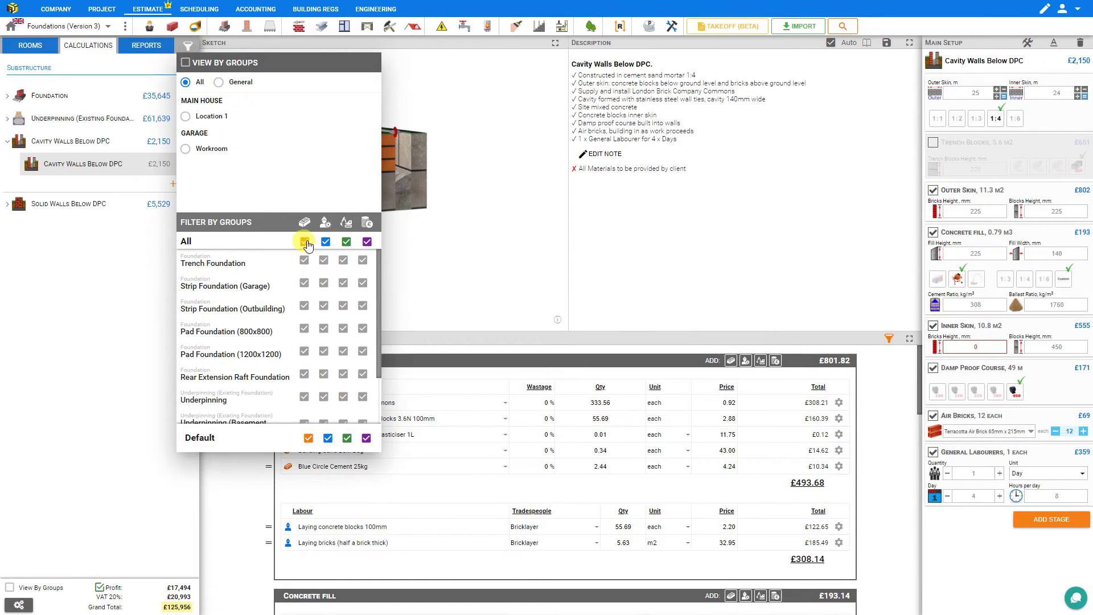
Delete the 'All Materials to be provided by client' line from the module's note
click(188, 50)
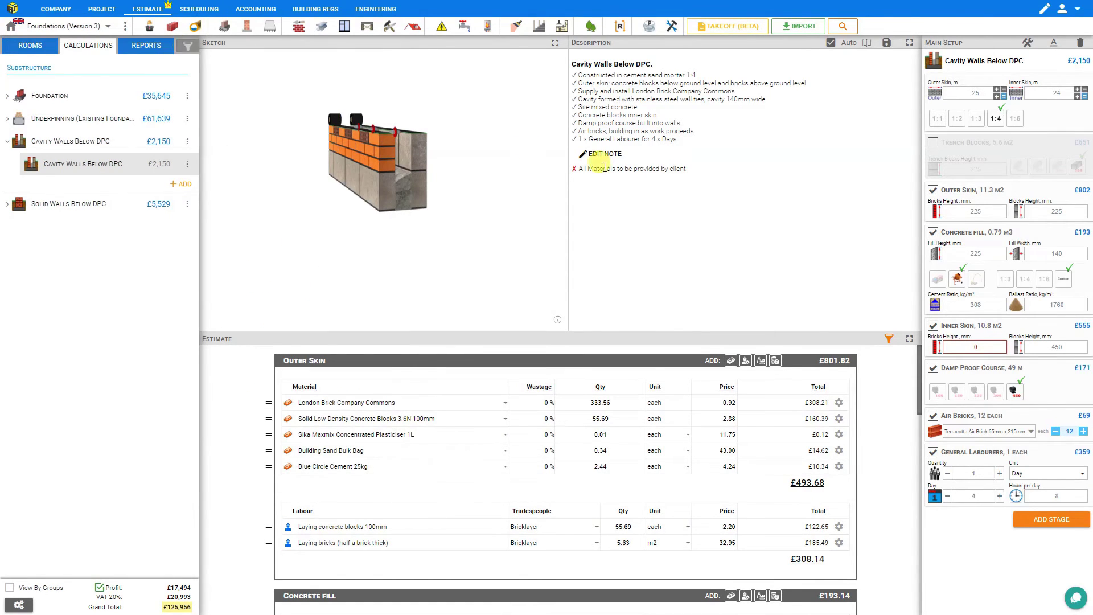
click(604, 154)
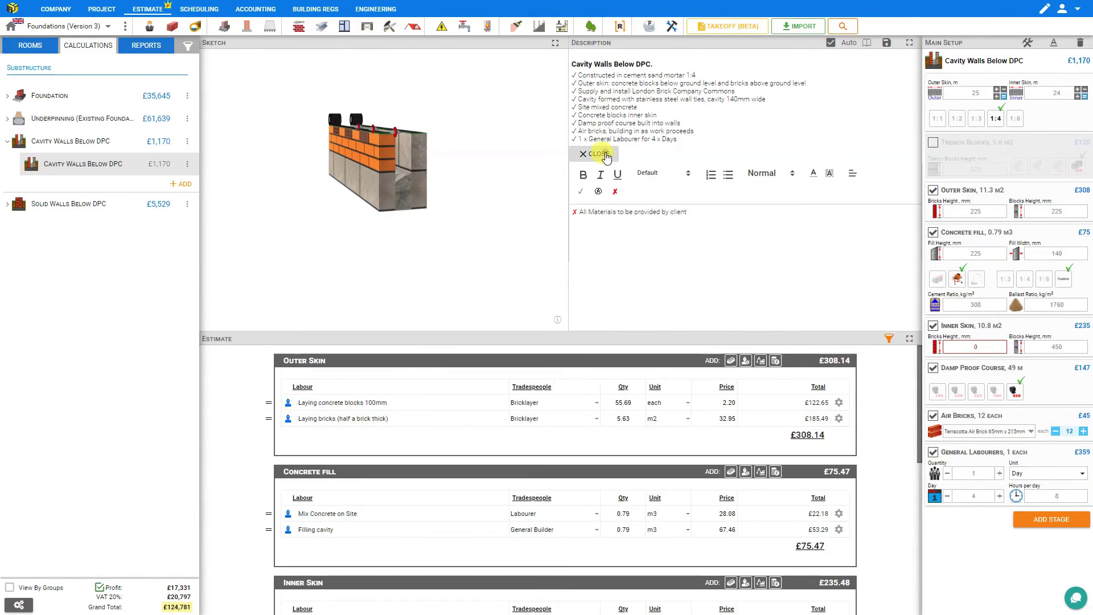
triple_click(635, 214)
key(BackSpace)
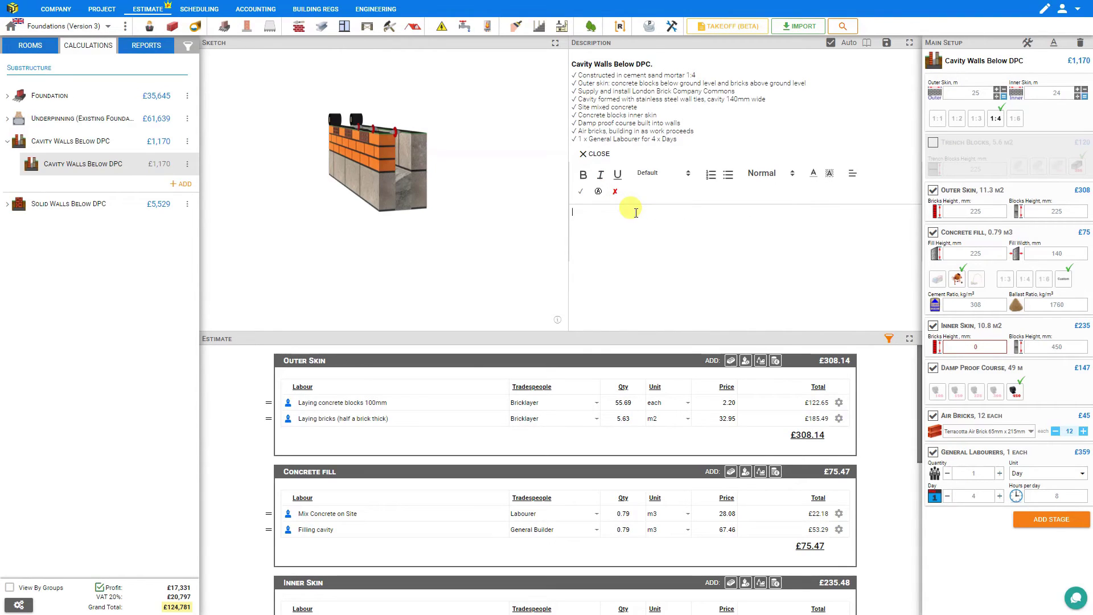
click(597, 154)
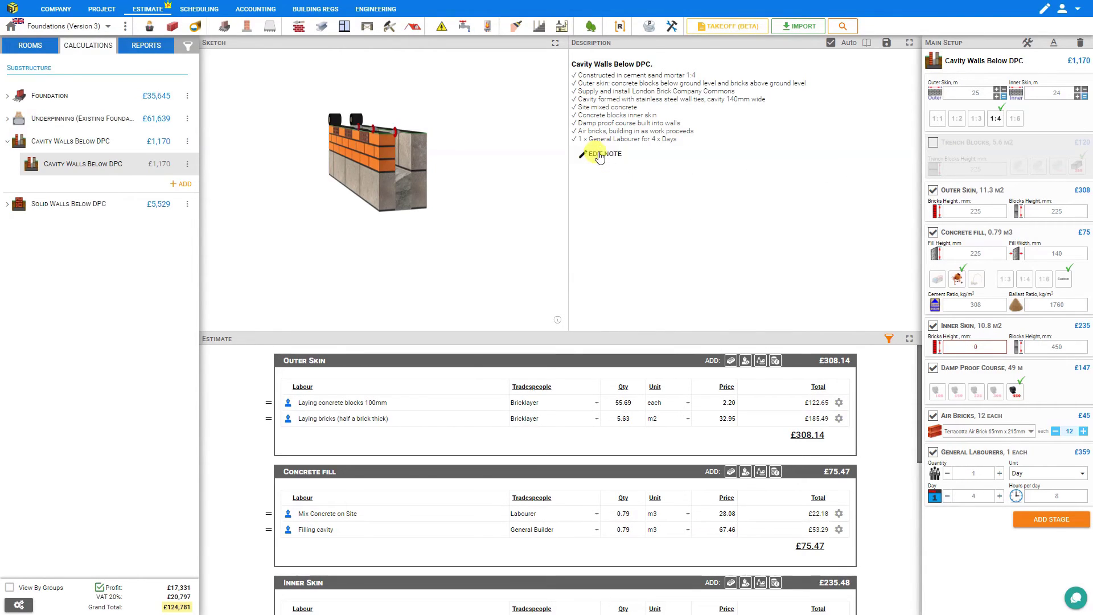
click(970, 63)
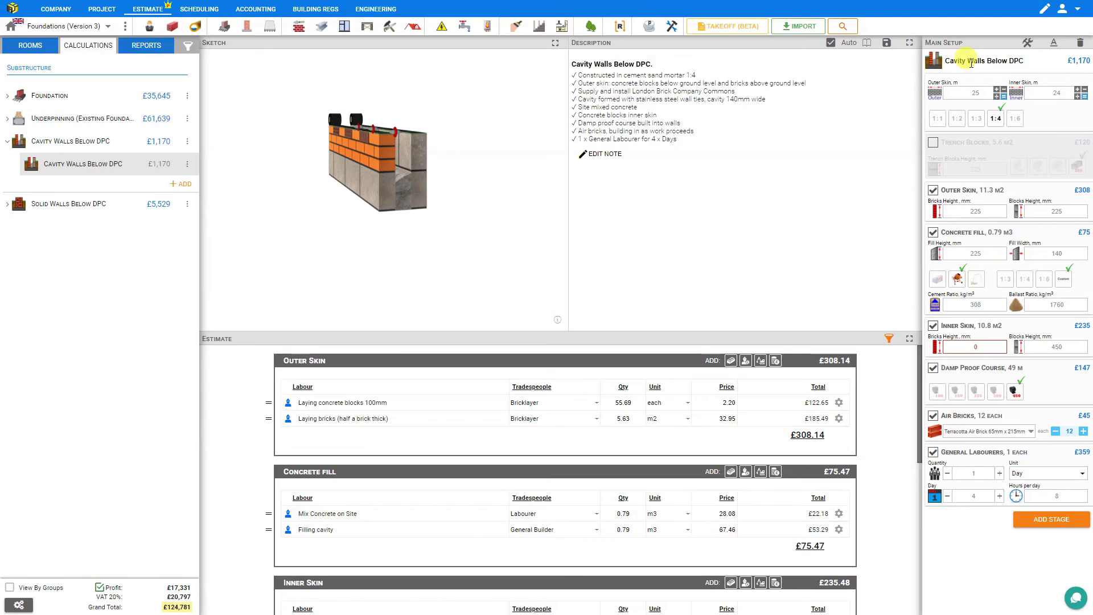
Replace the module title with 'House Walls'
key(ctrl+a)
text(Ho)
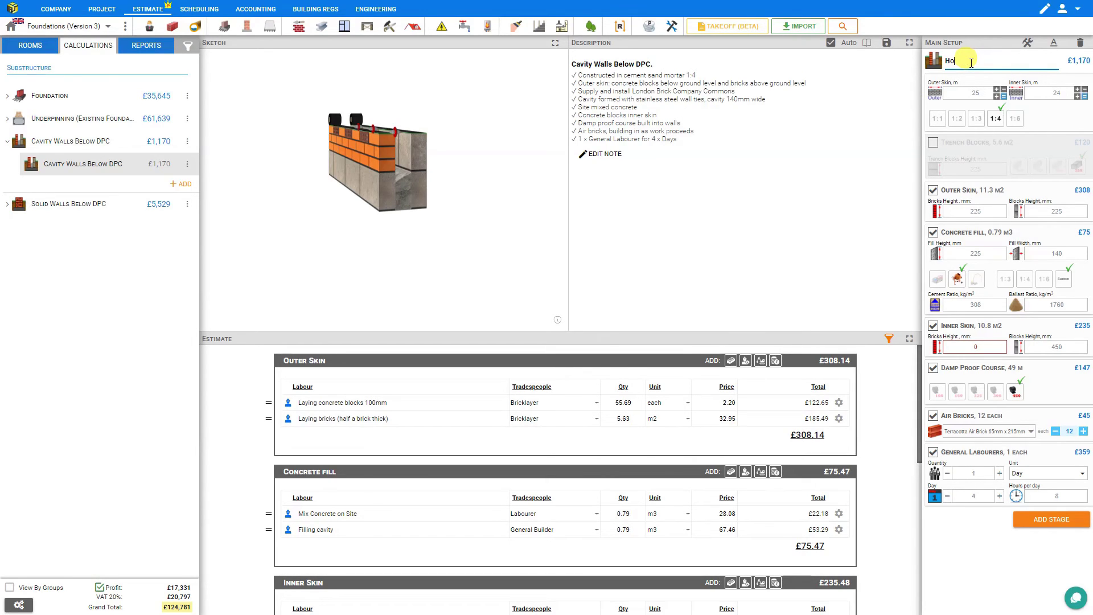
text(use Walls)
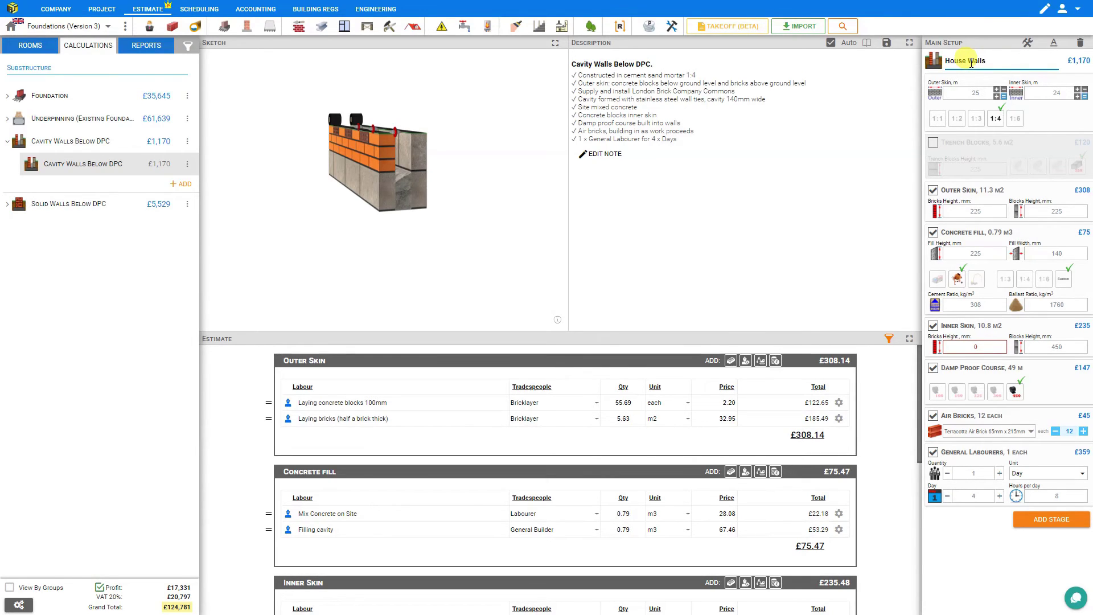
click(1045, 77)
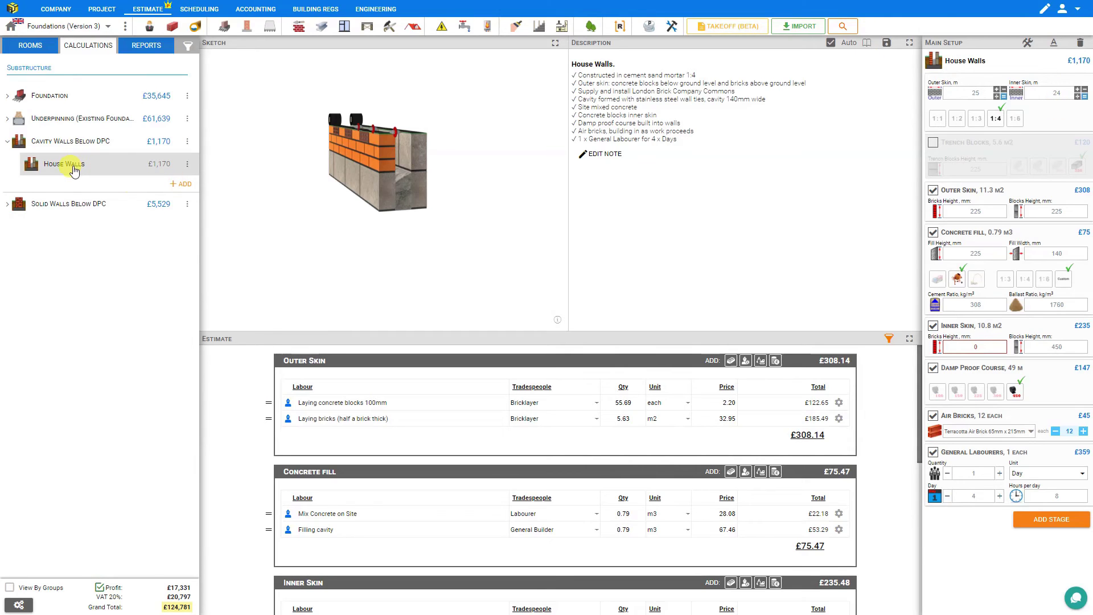
Bring up the House Walls module's actions menu, cancelling an accidental rename
click(187, 165)
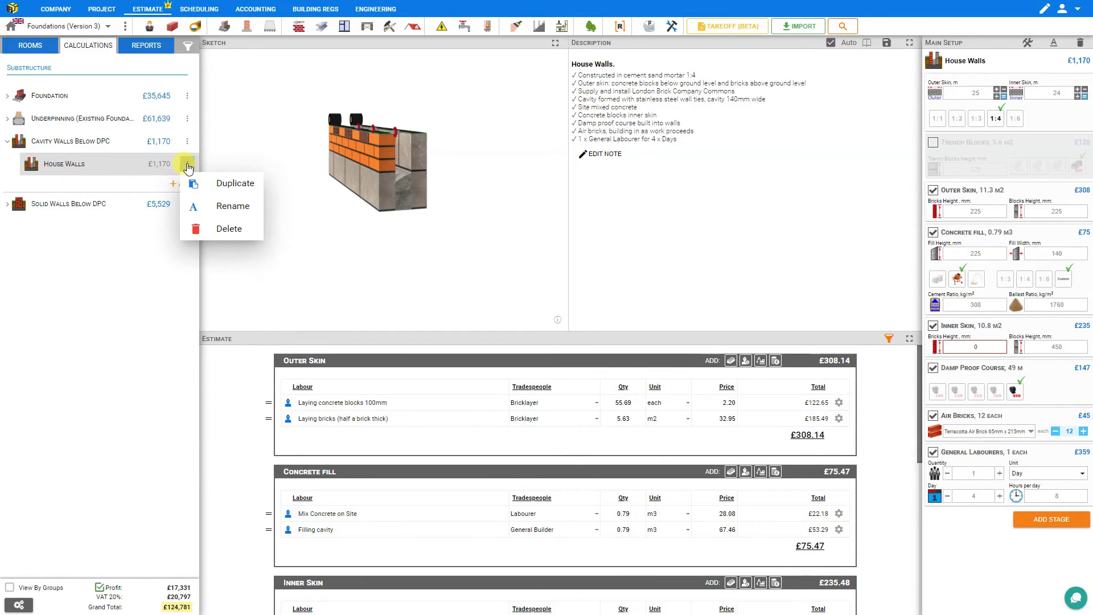
click(230, 207)
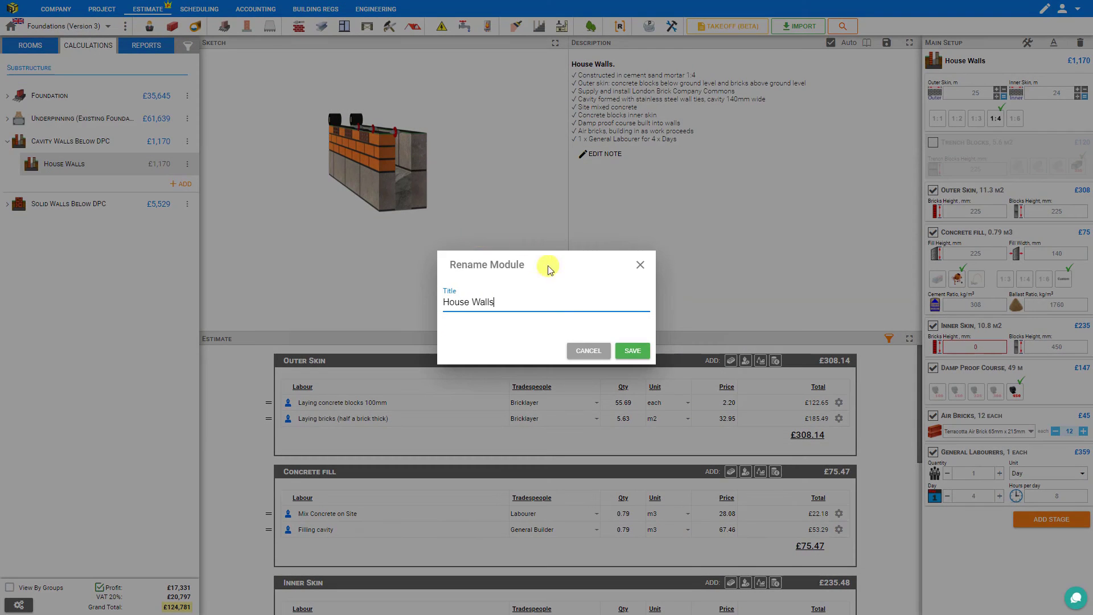
click(589, 350)
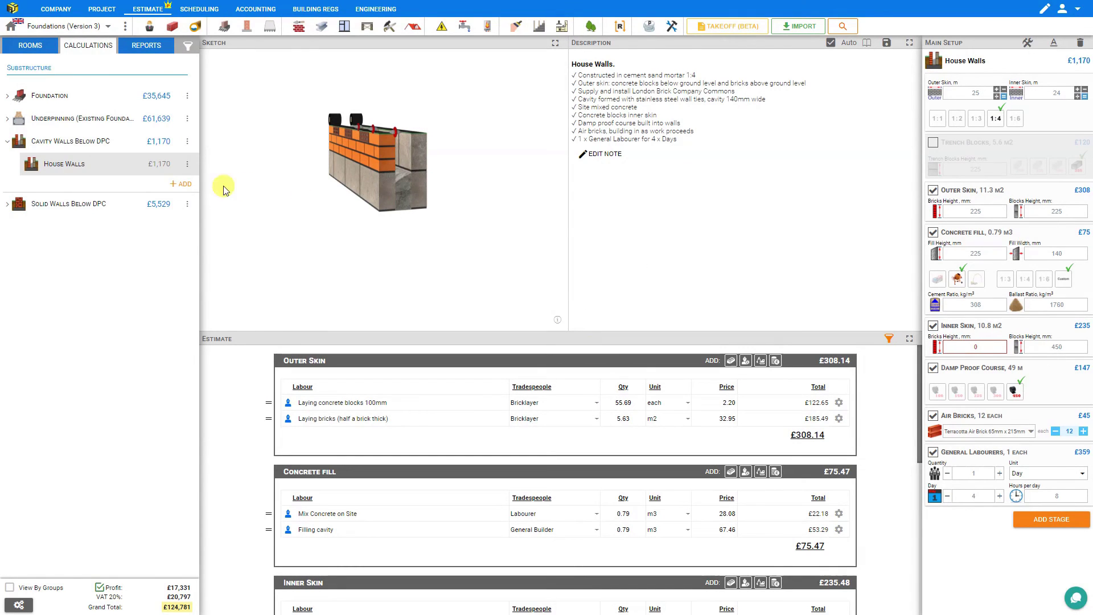
click(187, 164)
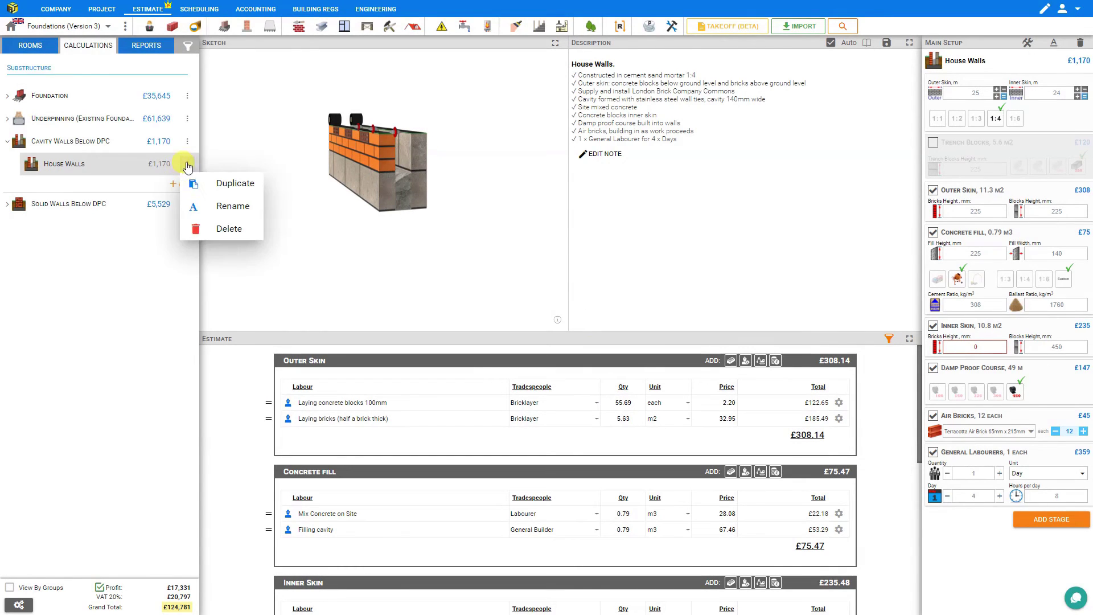
Duplicate the House Walls module and name the copy 'Garage Walls'
click(217, 185)
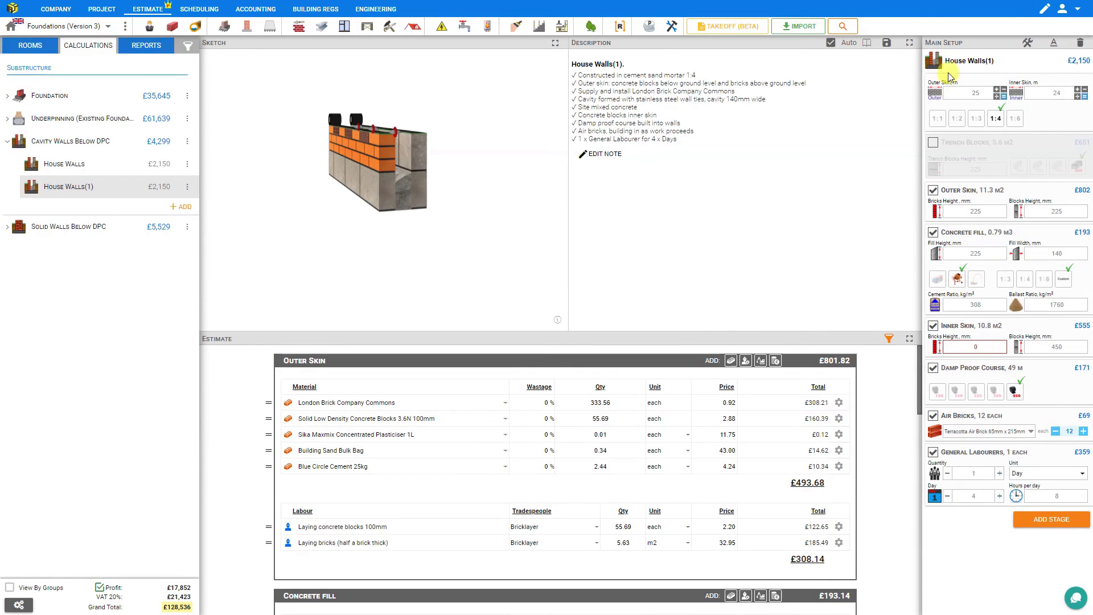
click(962, 59)
text(Gara)
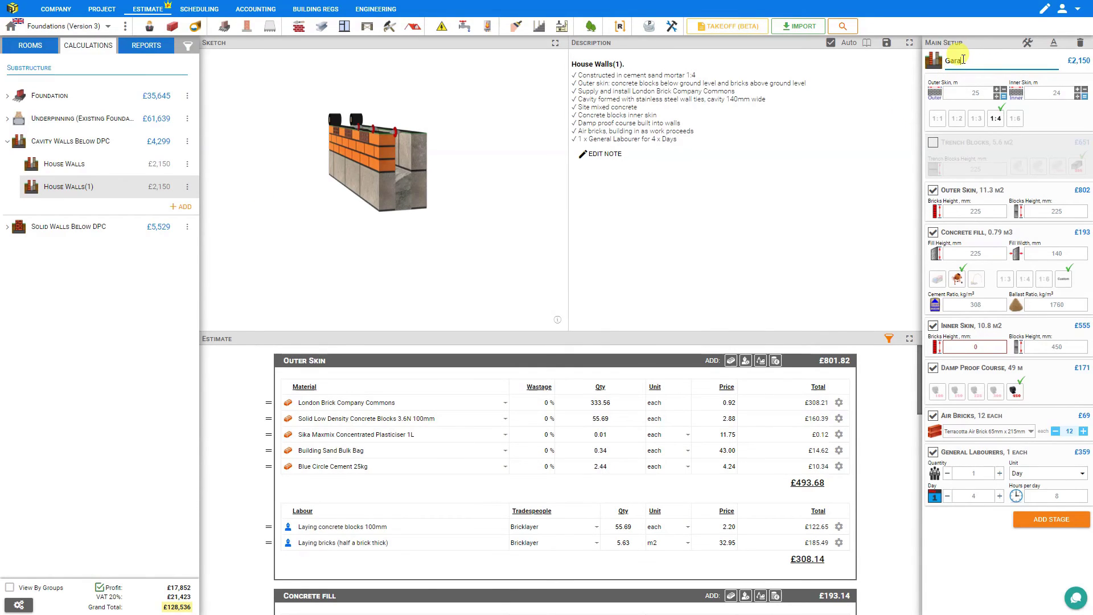
text(ge Walls)
click(982, 91)
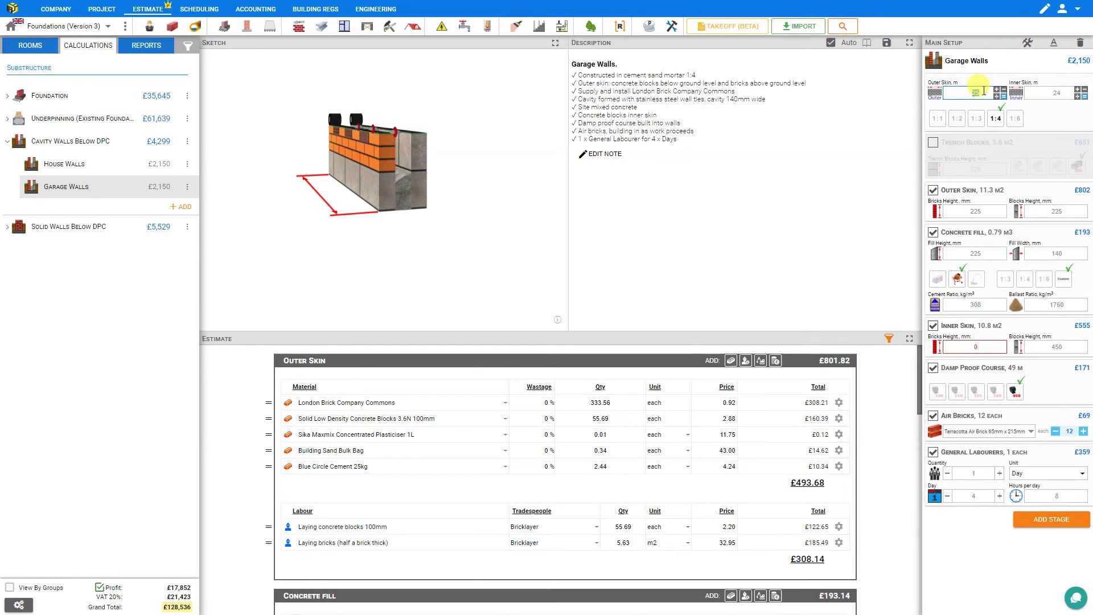
Set the outer skin to 12 m, the inner skin to 11 m, and the mortar to 1:3
text(12)
click(1062, 91)
text(11)
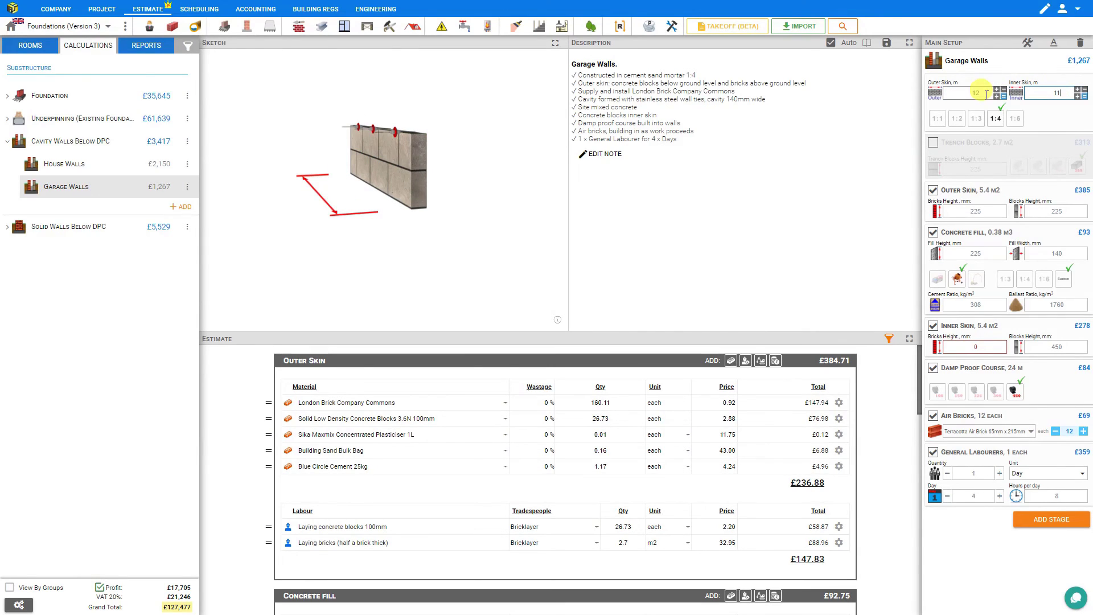
click(976, 117)
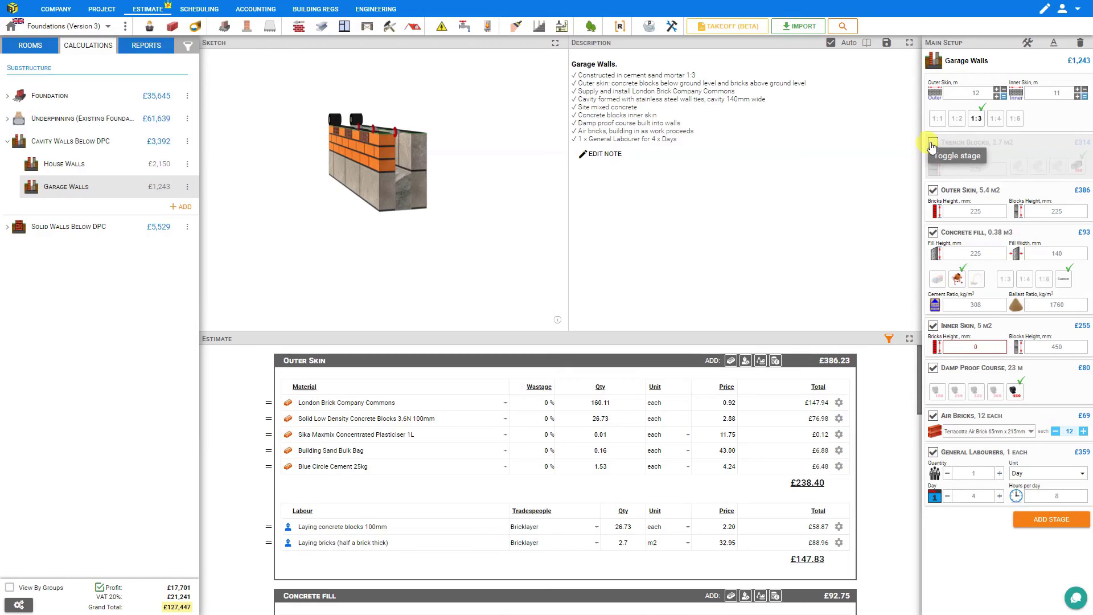
Add trench blocks, give the outer skin 450 mm bricks and 0 blocks, and remove concrete fill
click(932, 143)
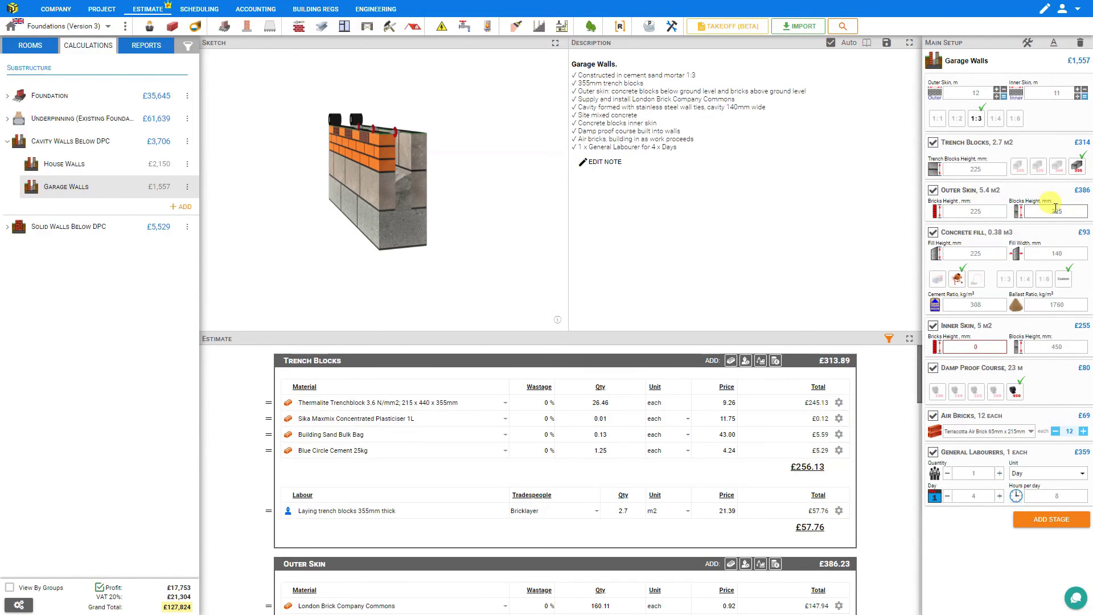
click(1003, 212)
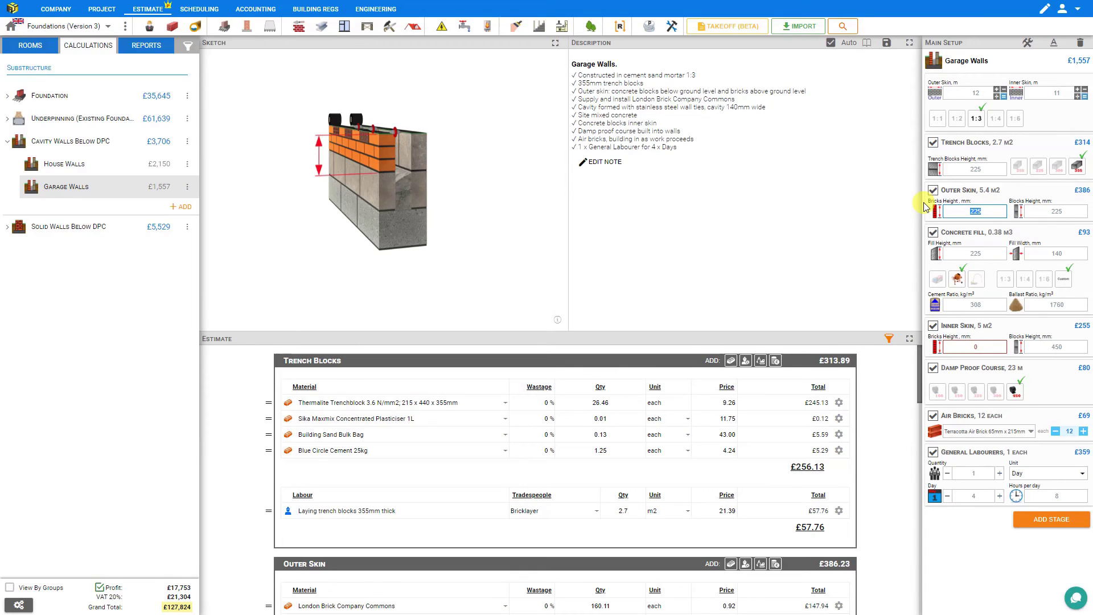
text(450)
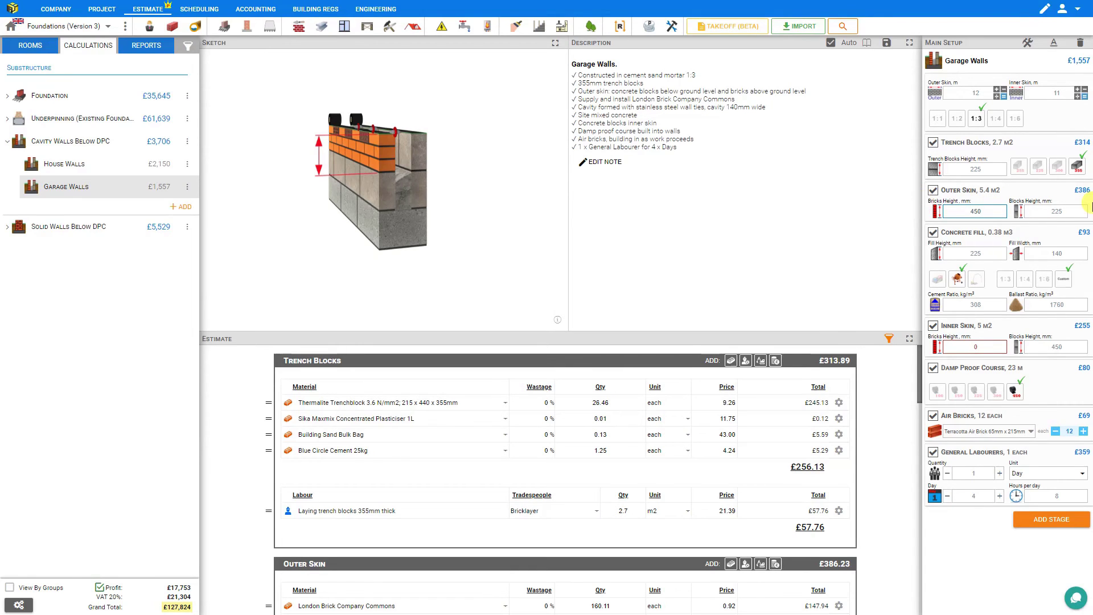
click(1062, 209)
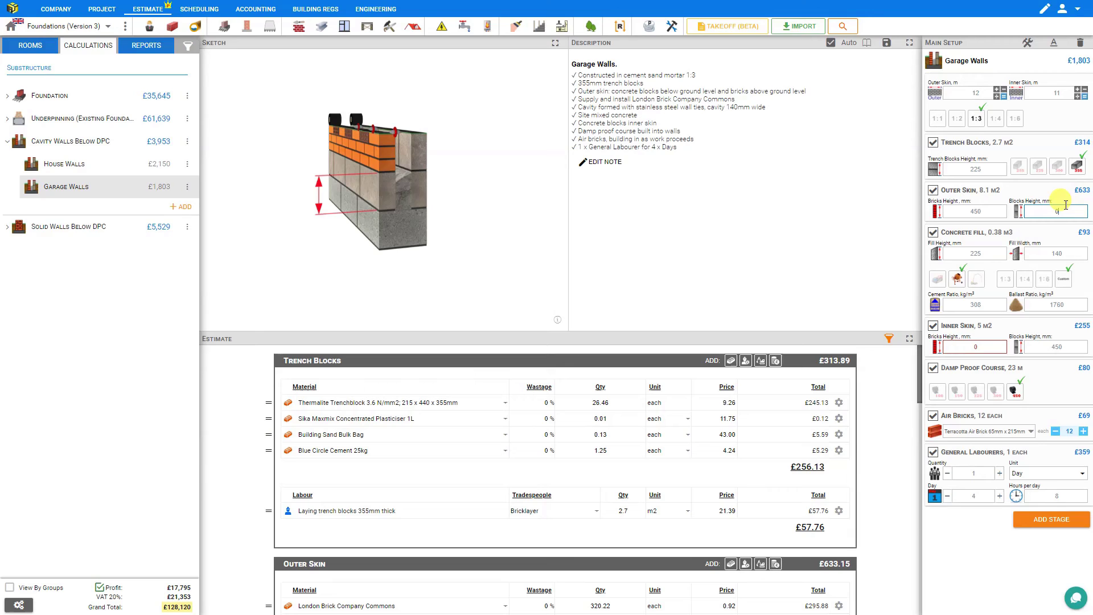
text(0)
key(Return)
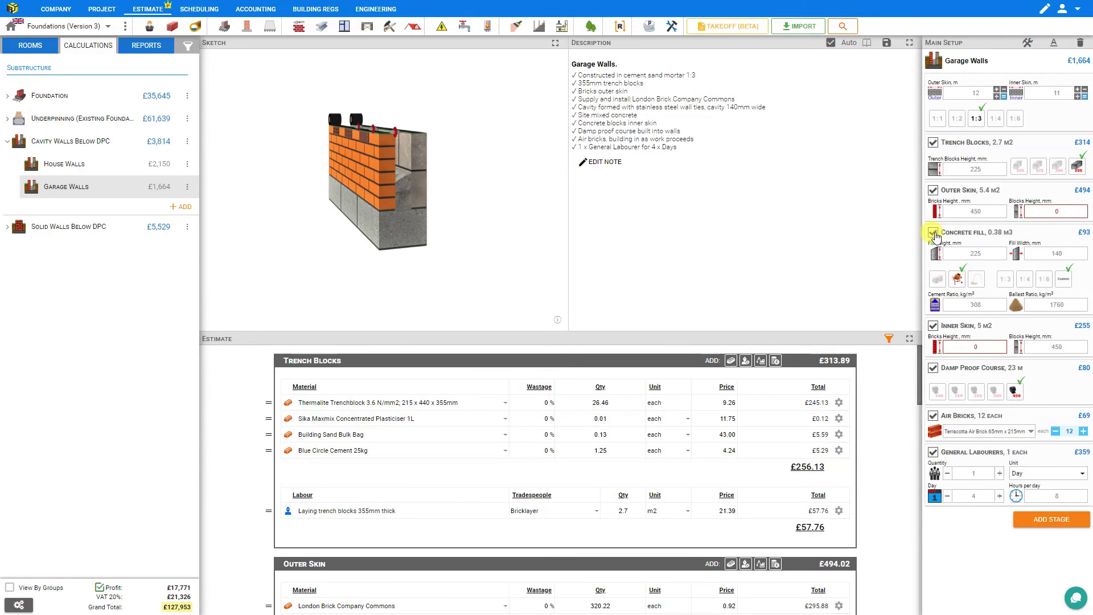
click(932, 234)
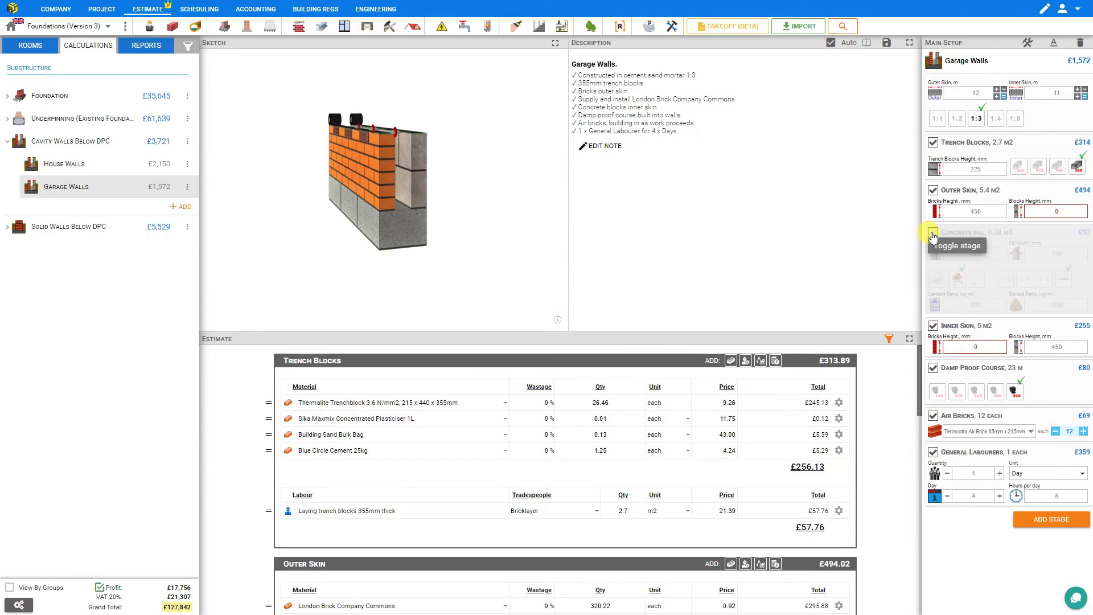
Give the inner skin 0 blocks height and 450 mm bricks height
click(1062, 347)
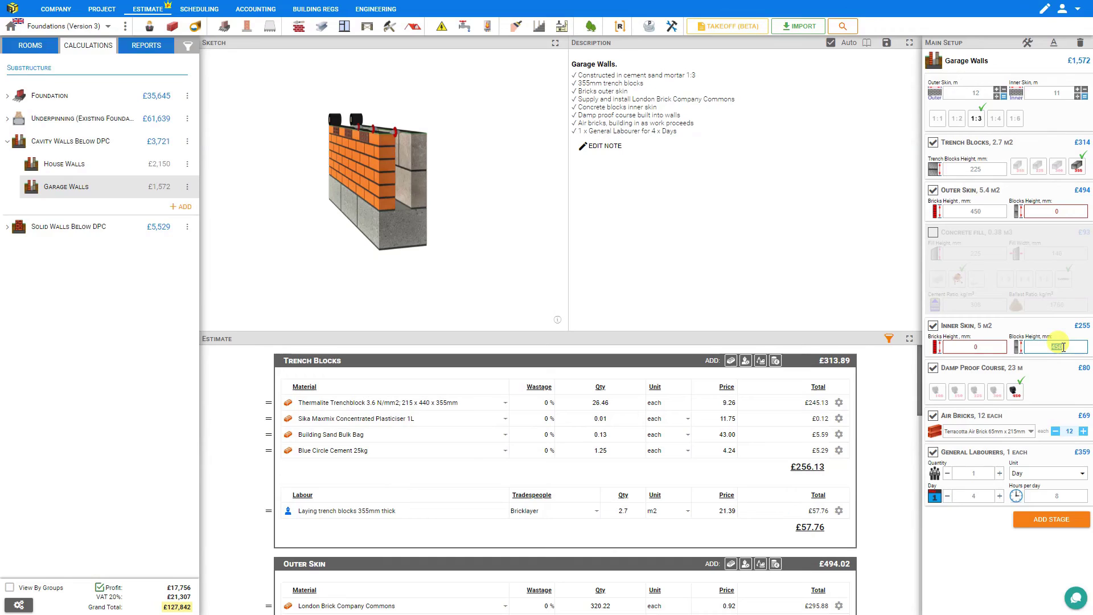
text(0)
click(974, 346)
key(BackSpace)
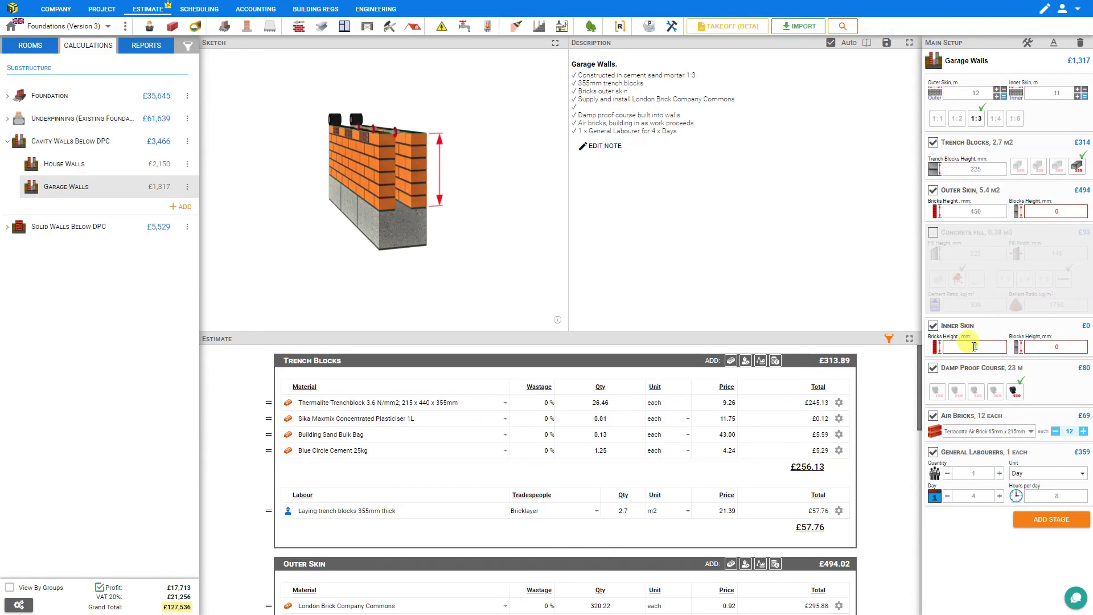
text(450)
click(1051, 347)
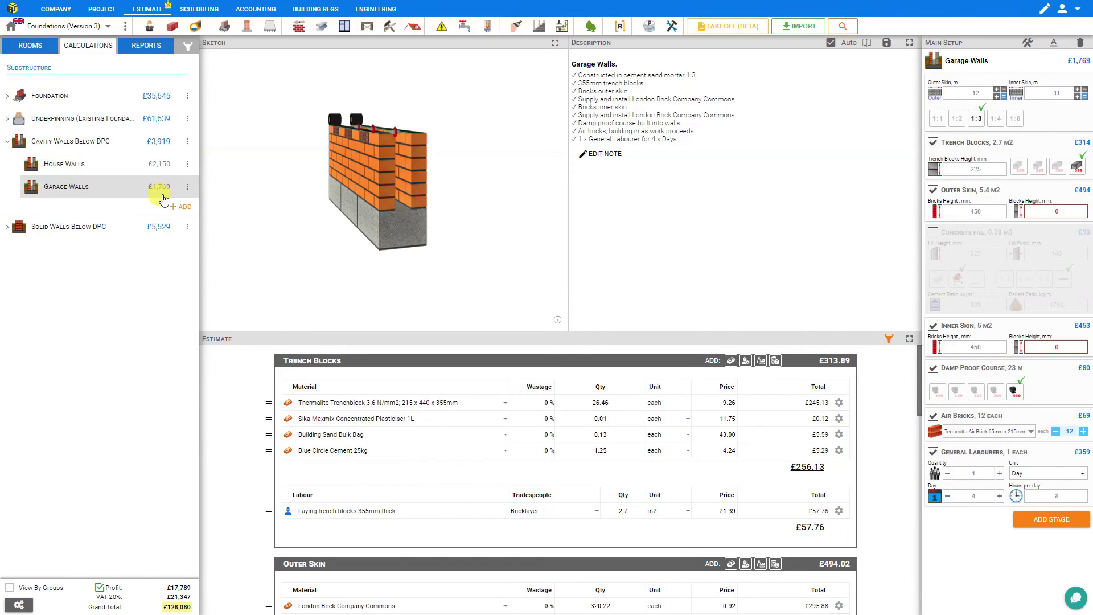
Open the Proposal quote report and set its Bullets option to Auto check-marks
click(151, 48)
scroll(416, 274, down, 15)
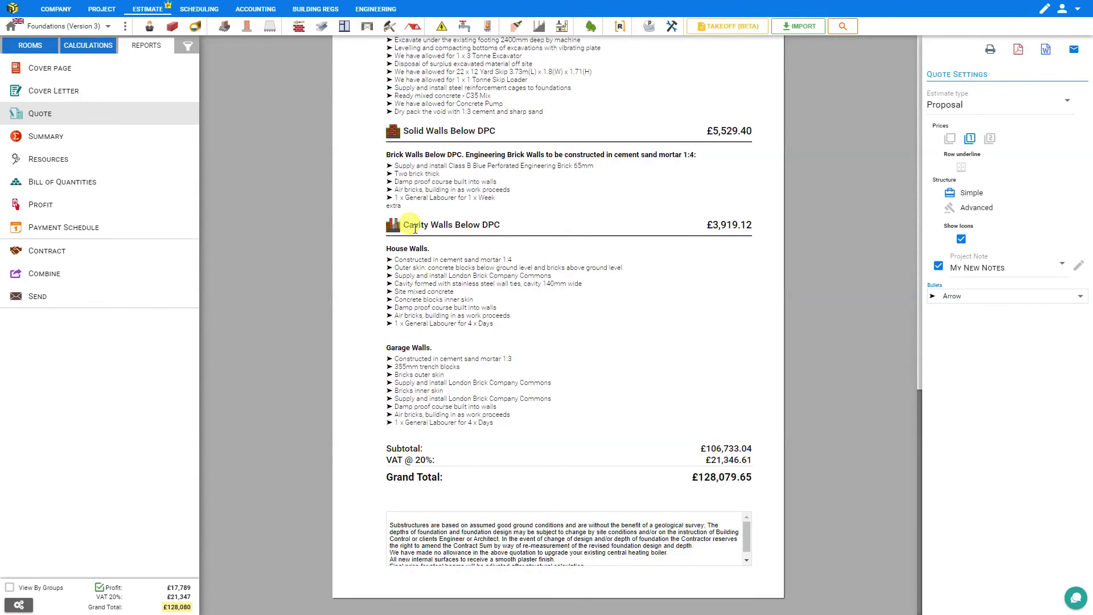
mouse_move(487, 223)
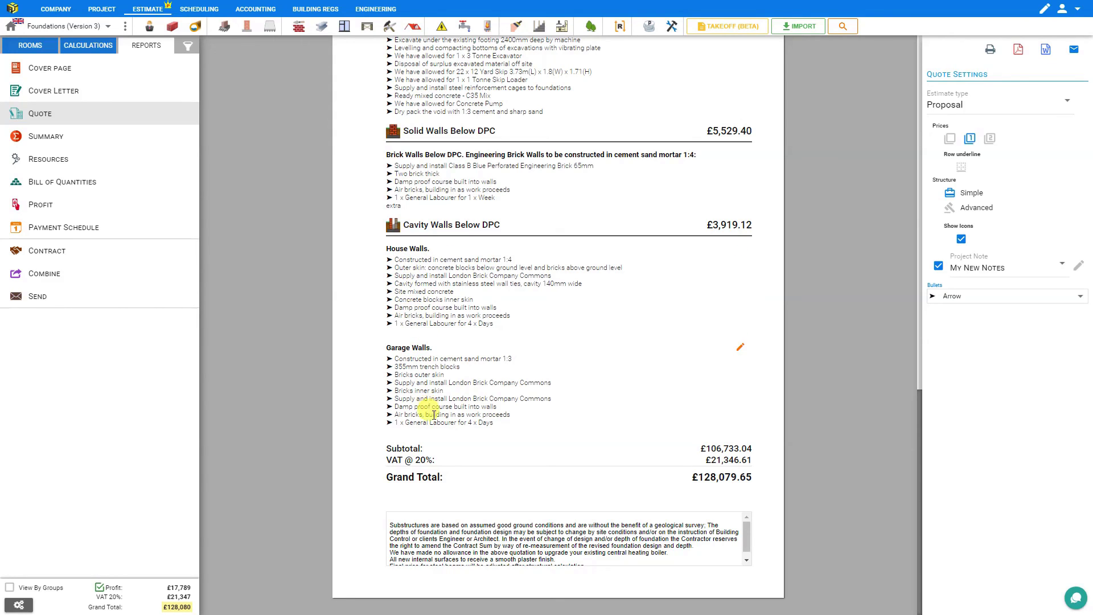
click(1016, 302)
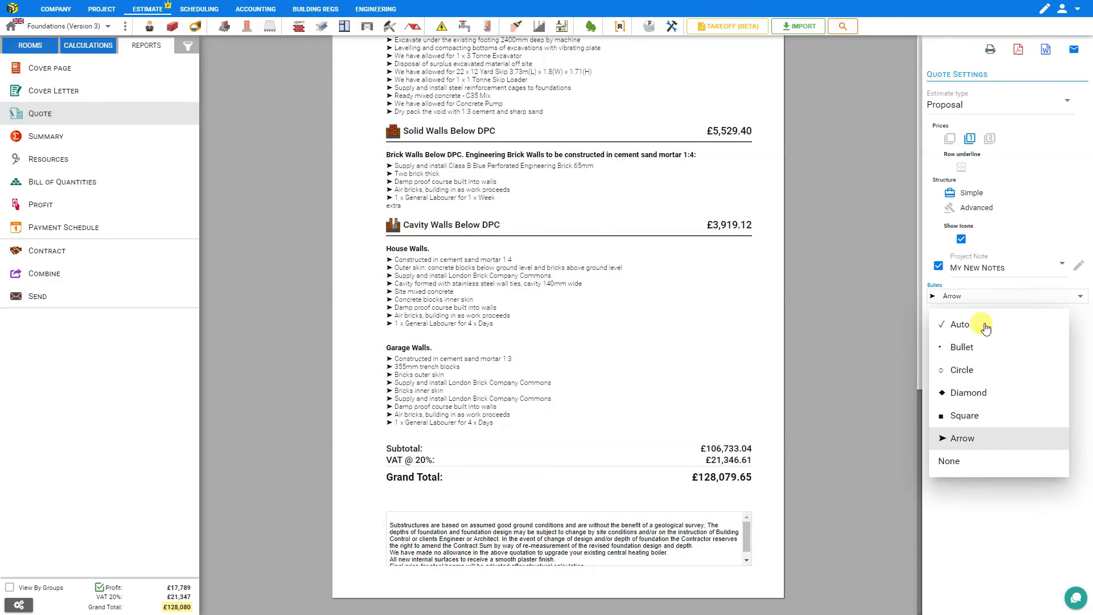
click(966, 323)
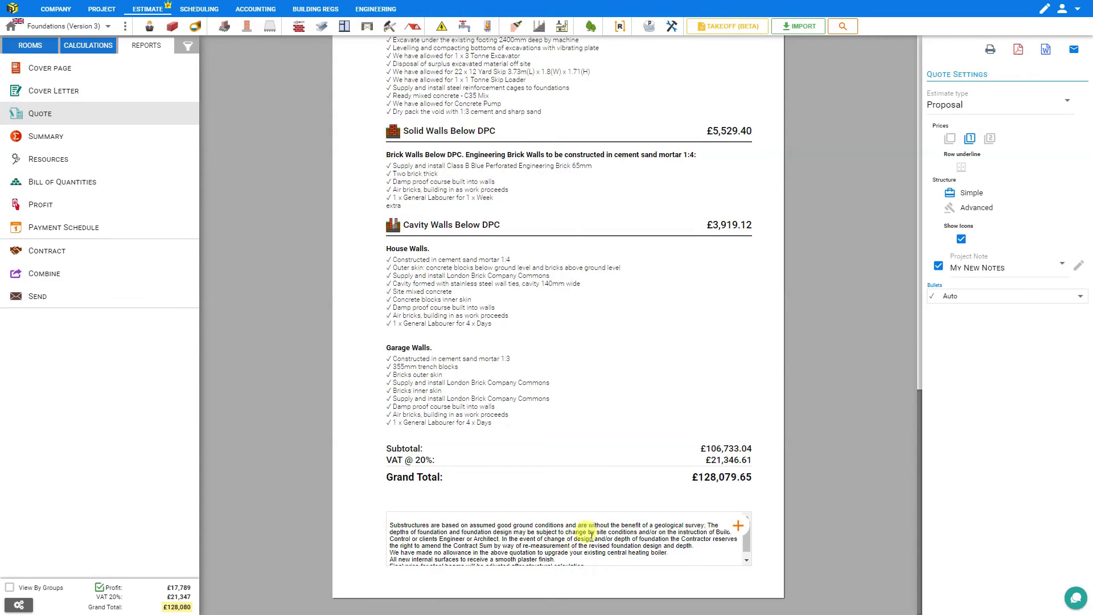
Correct the saved General note to 'QUOTE VALID FOR THREE MONTHS ONLY.' and insert it
click(741, 527)
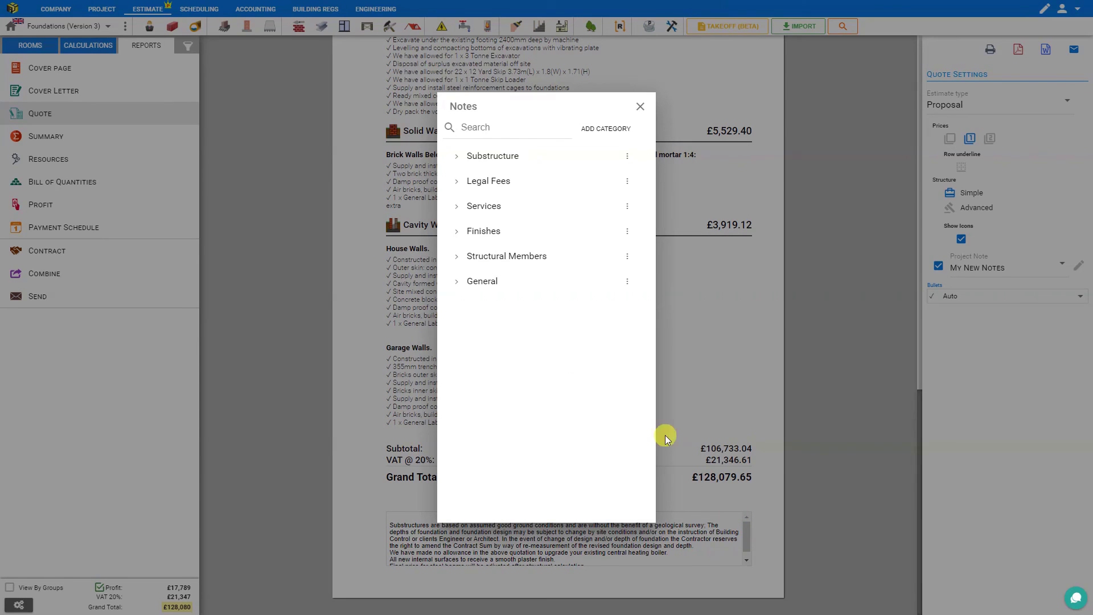
click(457, 282)
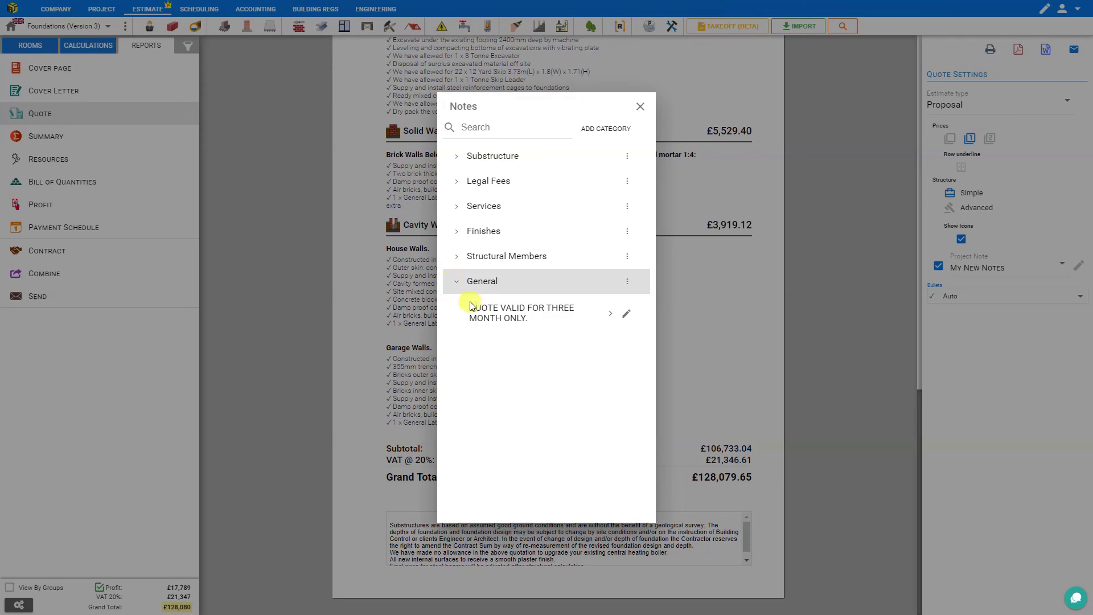
click(504, 316)
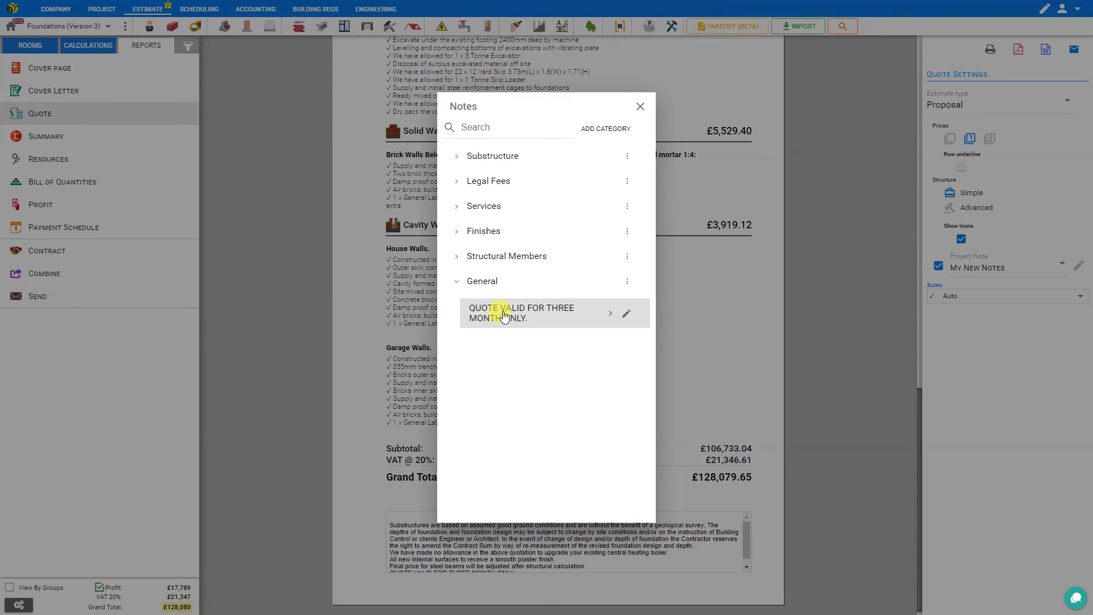
click(627, 315)
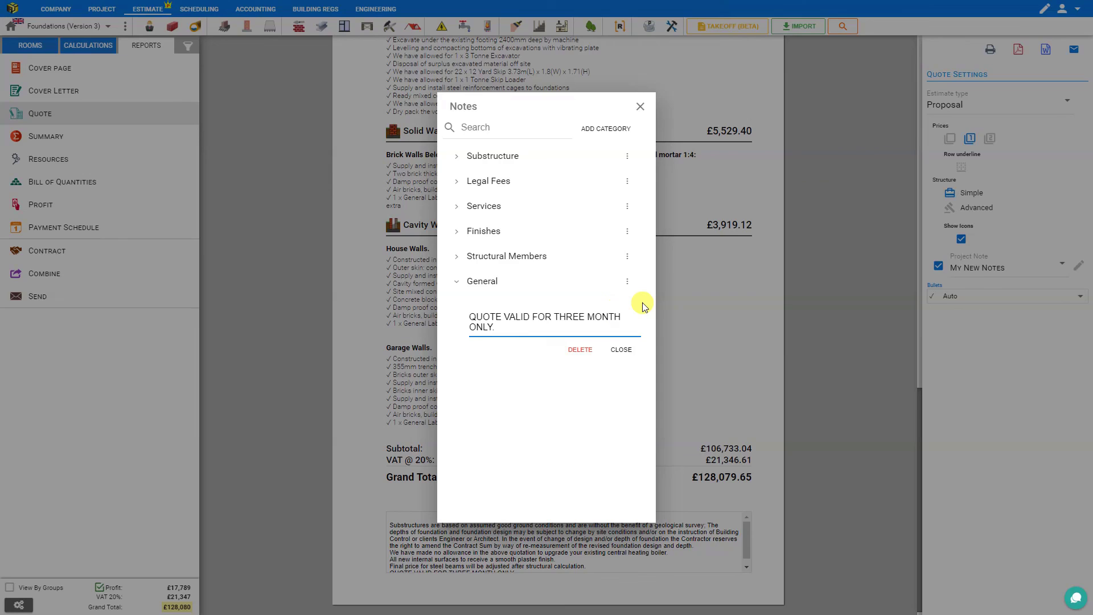
click(623, 348)
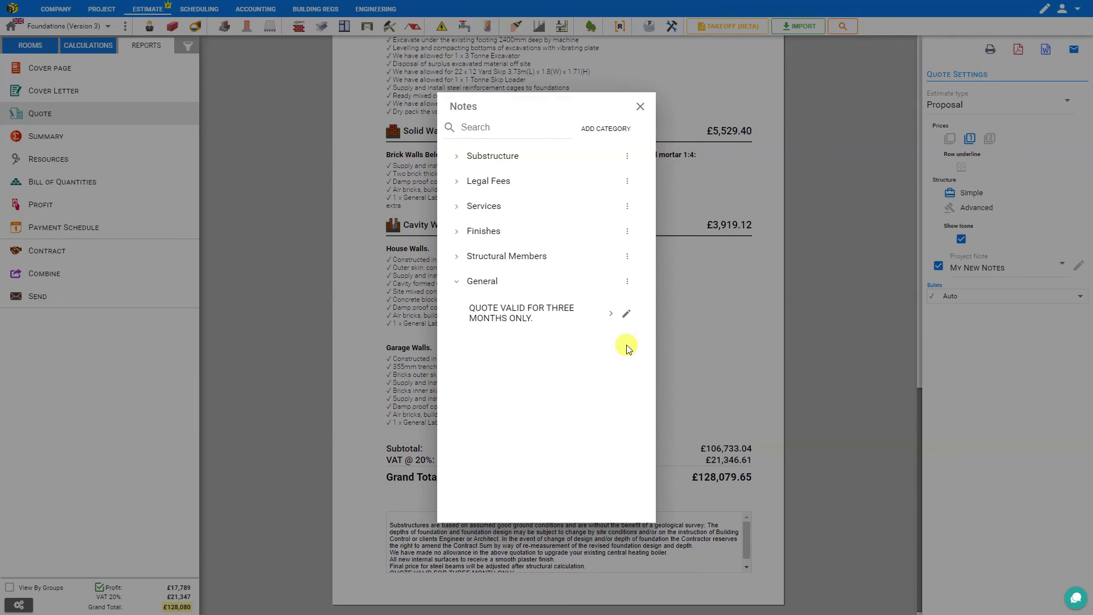
click(506, 316)
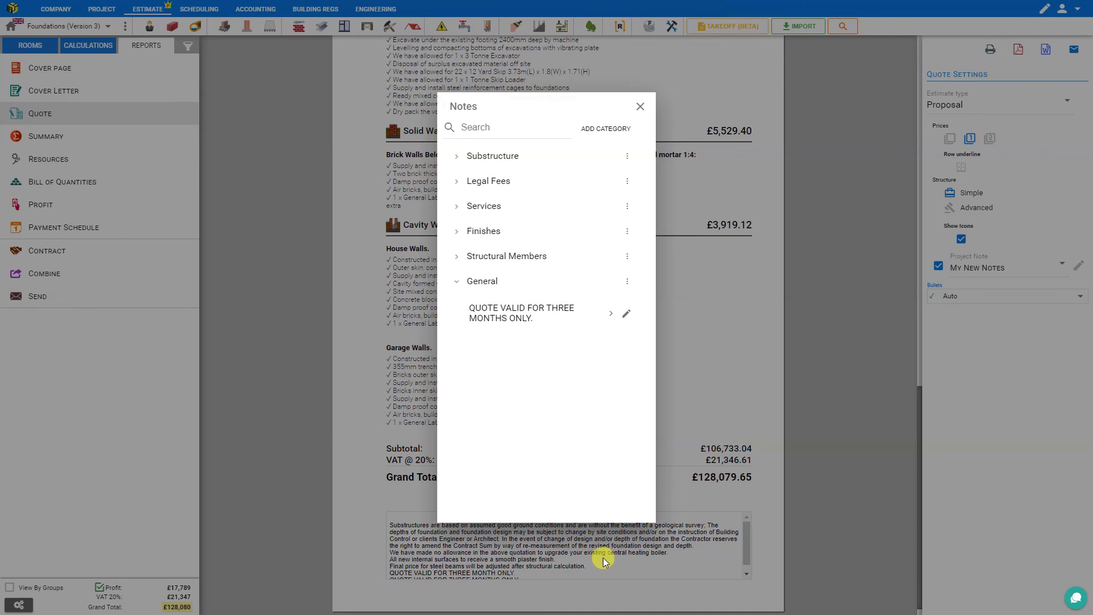
click(640, 107)
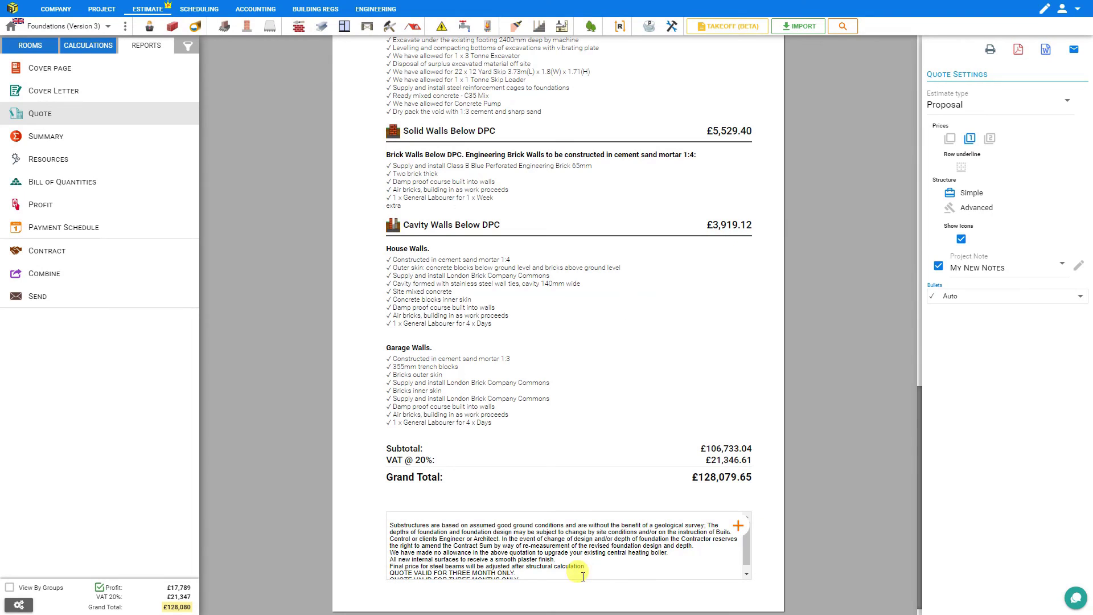
Delete the misspelled validity line from the quote's footer notes
scroll(538, 563, down, 1)
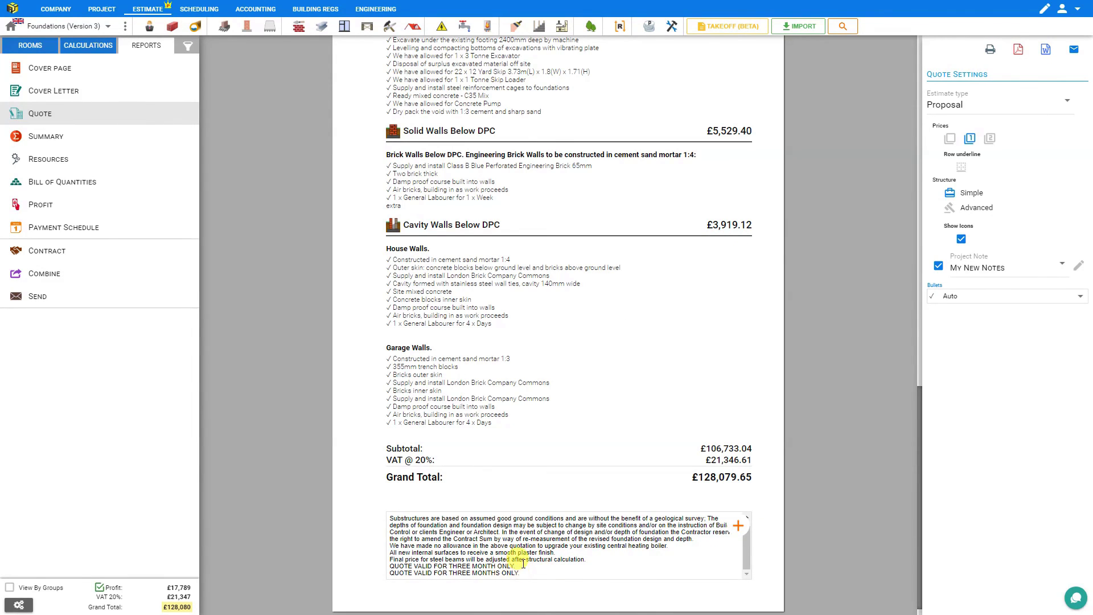
drag(523, 564, 349, 567)
key(BackSpace)
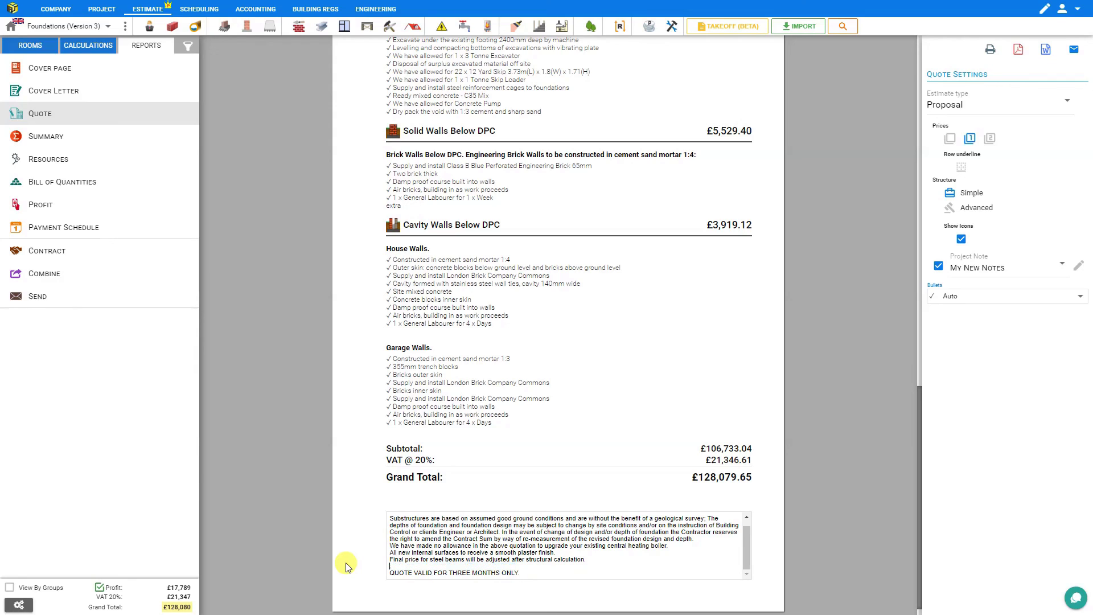
Show material and labour breakdowns in the Advanced structure, then email the quote as PDF
click(951, 138)
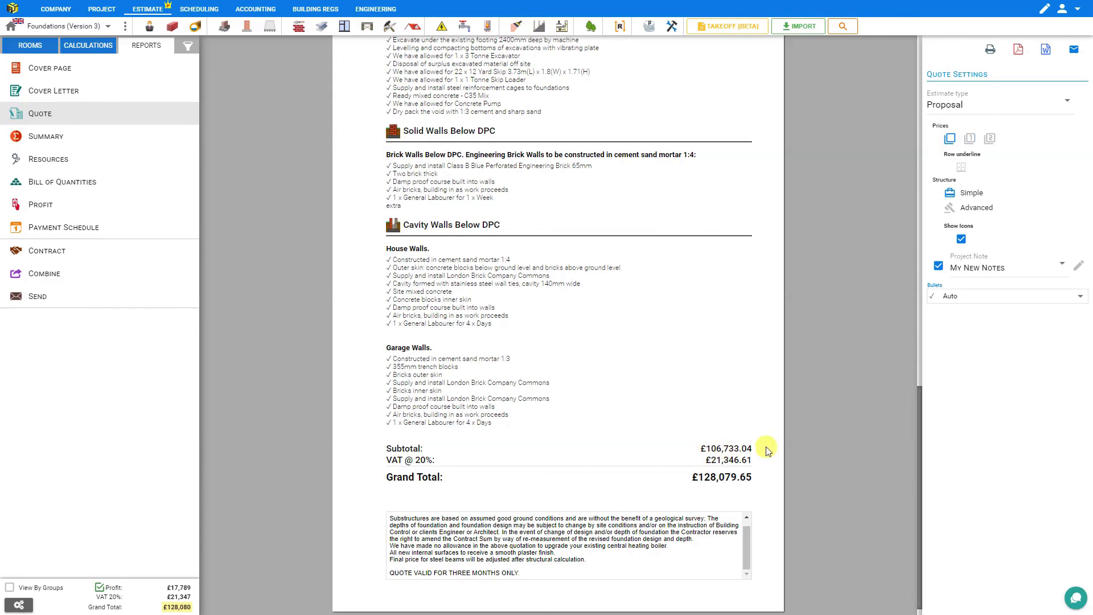
click(989, 142)
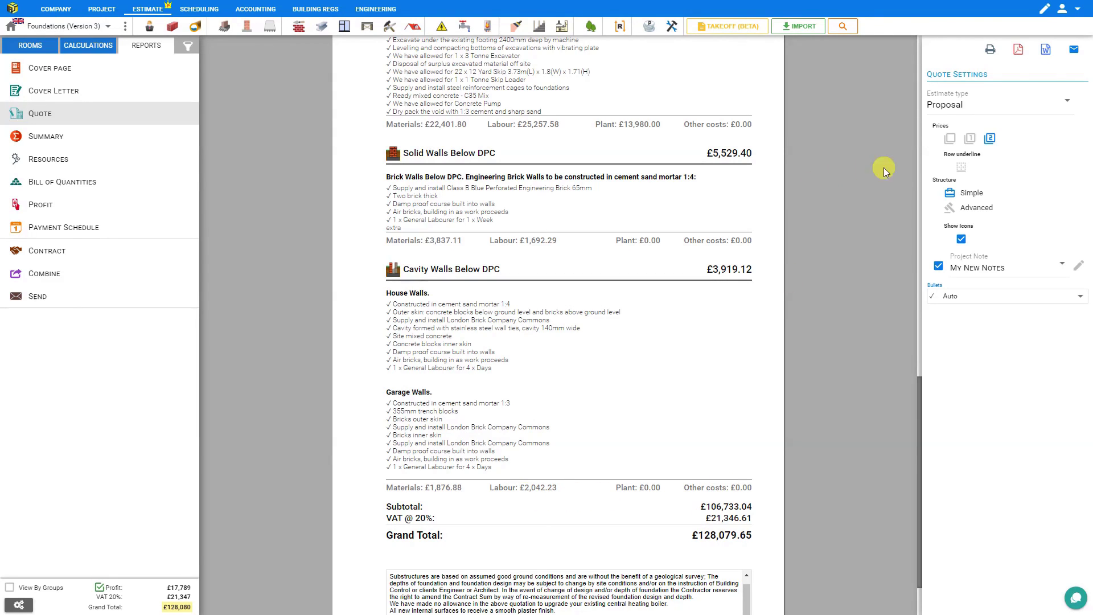
click(949, 209)
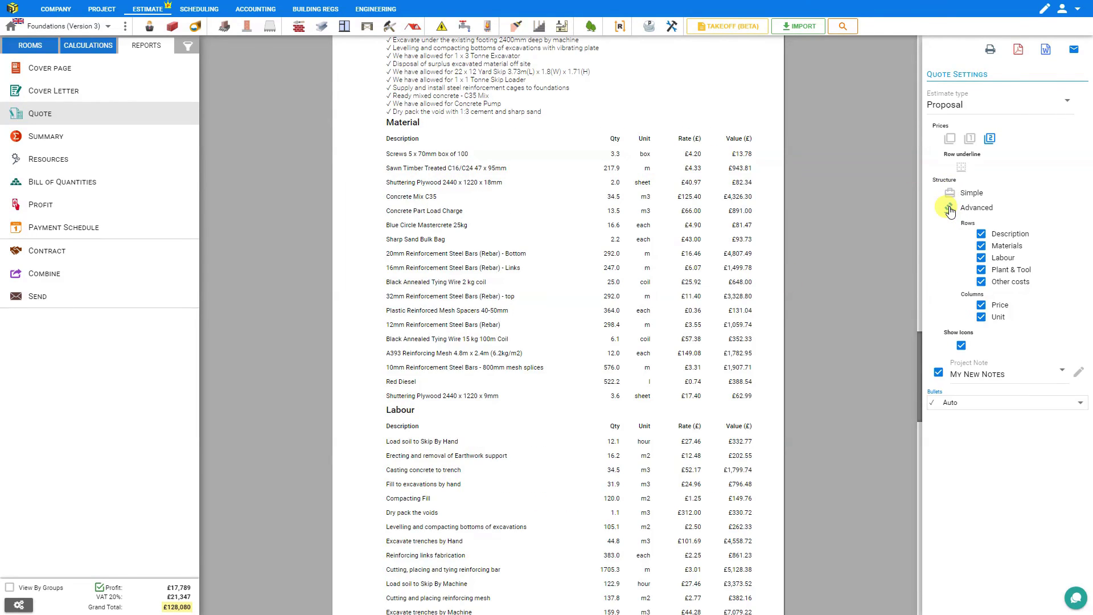
click(1075, 52)
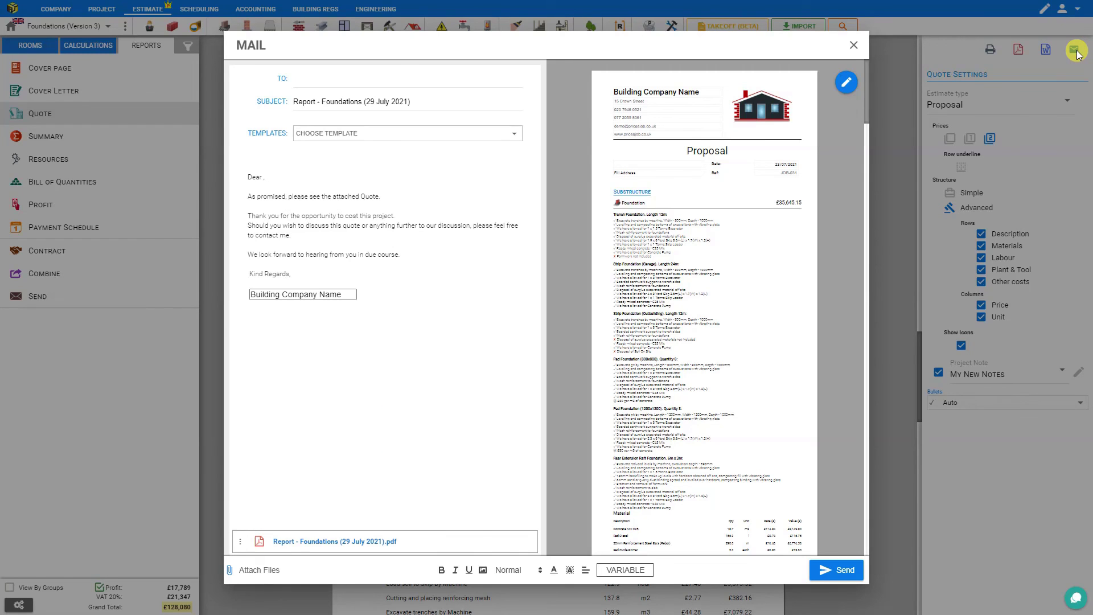